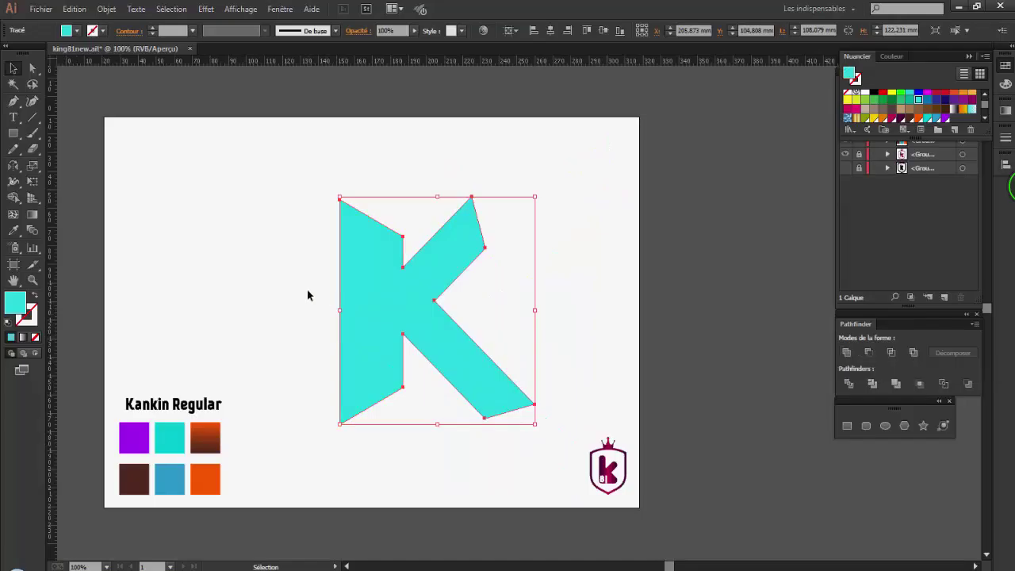
# Step: Centre the turquoise K on the artboard horizontally and vertically
pyautogui.hscroll(-1, 307, 290)
pyautogui.click(550, 30)
pyautogui.click(601, 31)
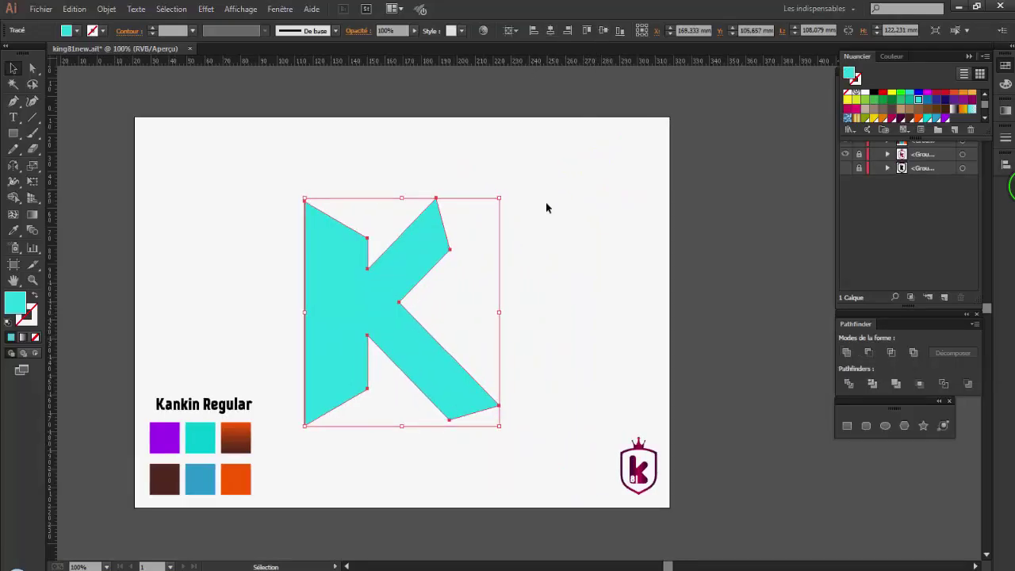
# Step: Draw an open Pen path over the K's stem, following its upper edge and inner side, crossing diagonally to the outer side and ending at its lower inner corner
pyautogui.press('p')
pyautogui.click(305, 201)
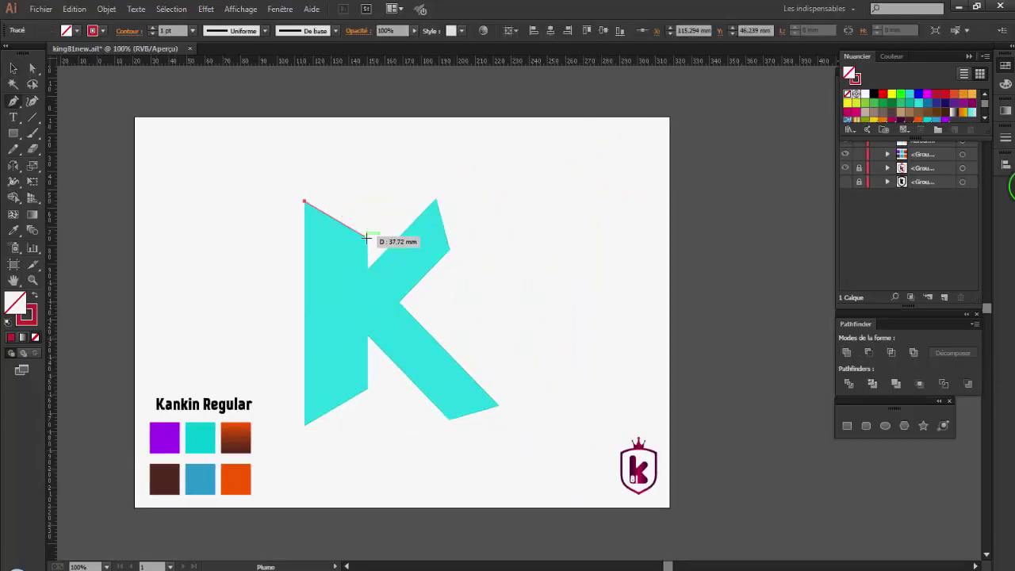
pyautogui.click(367, 237)
pyautogui.click(367, 337)
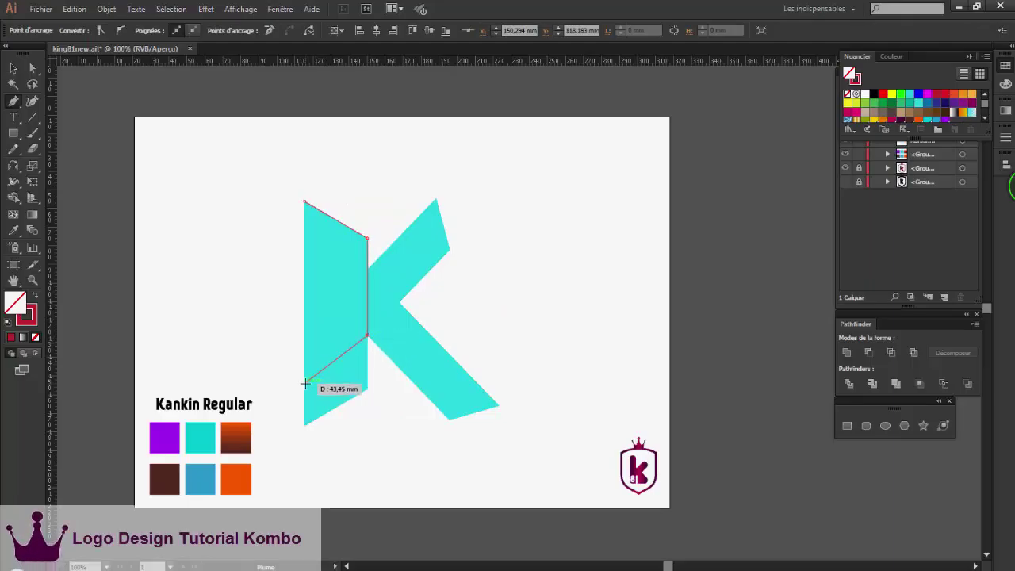
pyautogui.click(305, 425)
pyautogui.click(367, 388)
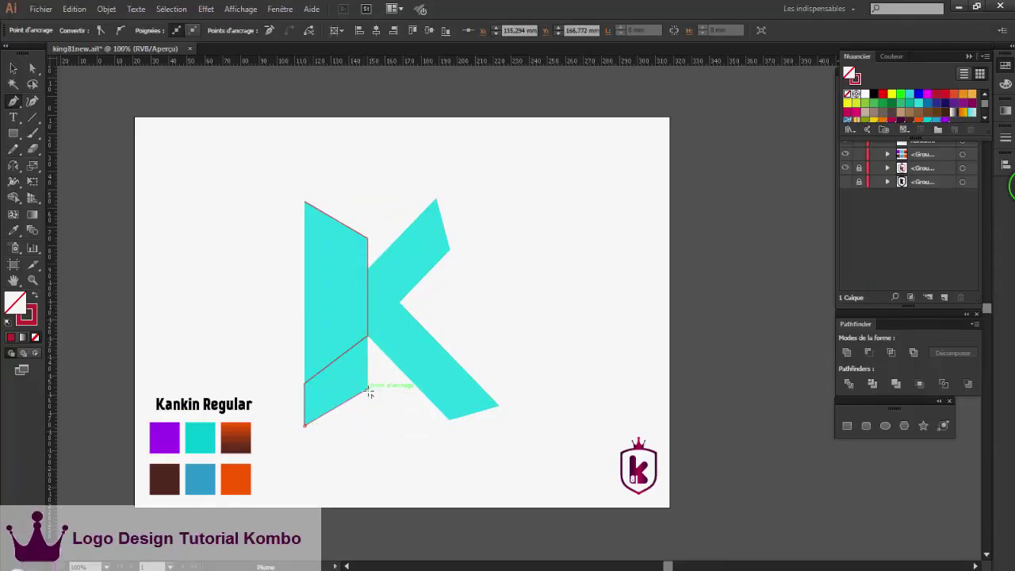
pyautogui.click(367, 353)
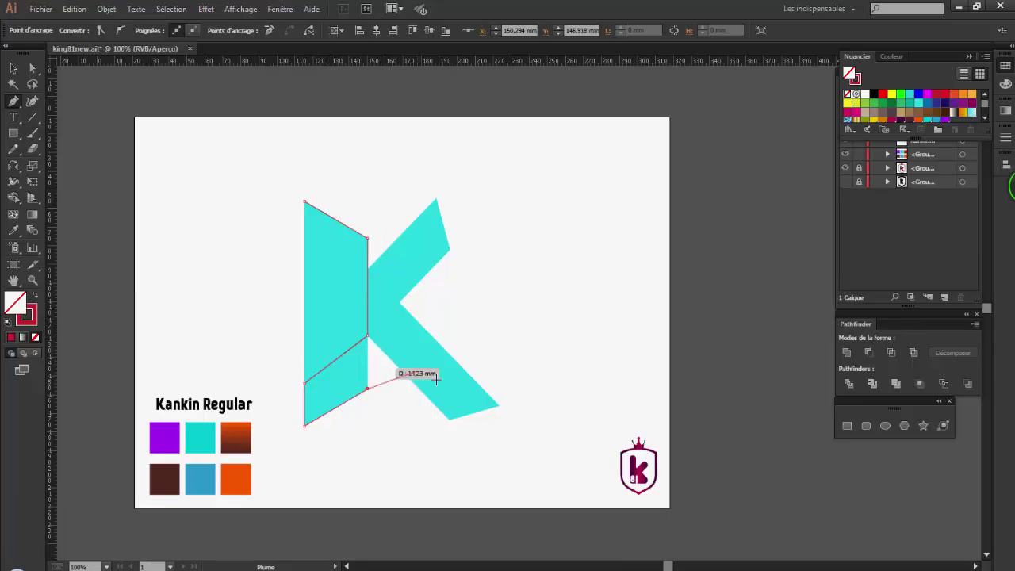
pyautogui.press('Escape')
# Step: Draw a second path from the lower stem across to its outer side and up to the upper arm's tip, aligning its diagonal with the arm's edge
pyautogui.click(368, 372)
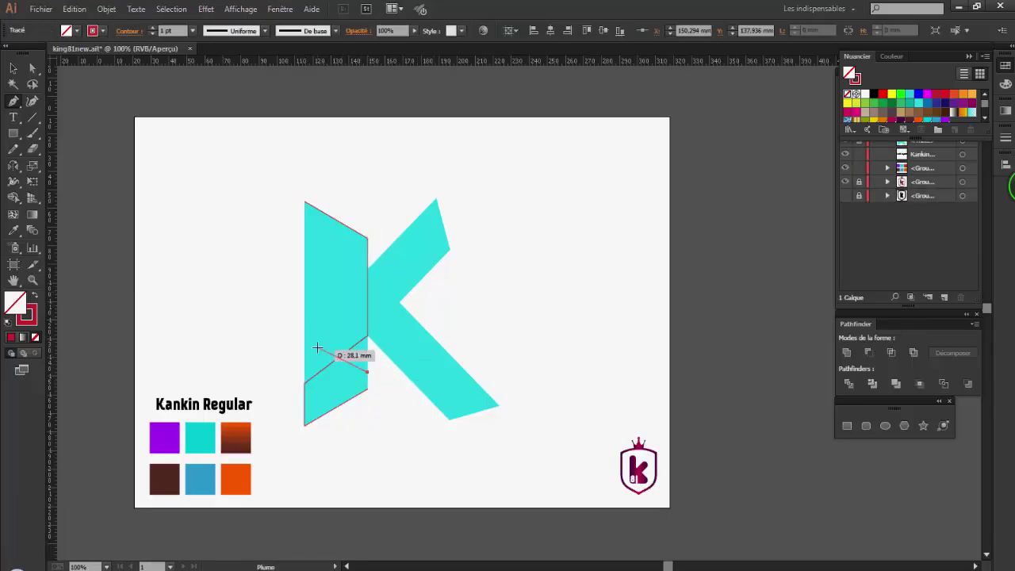
pyautogui.click(304, 345)
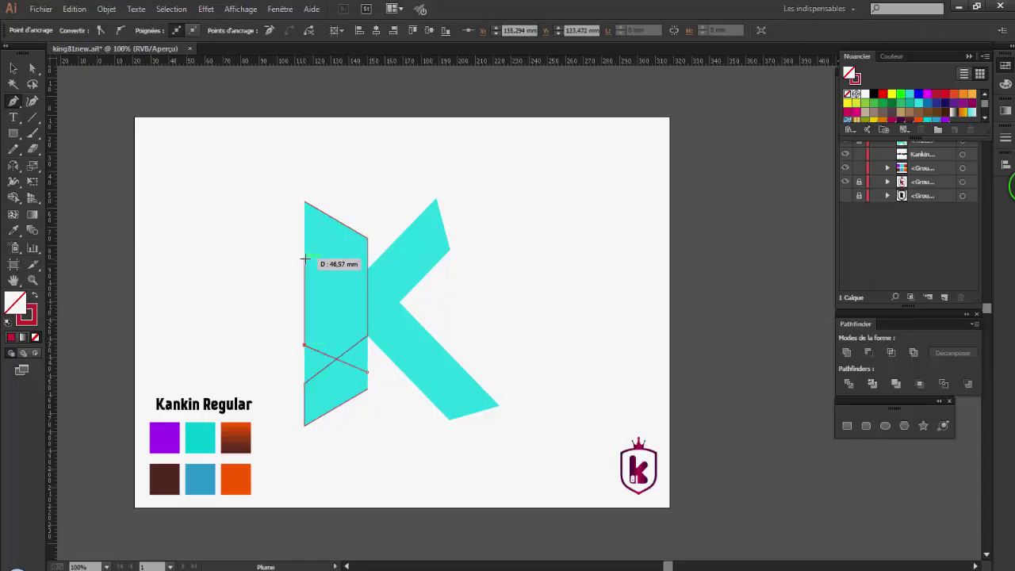
pyautogui.click(302, 311)
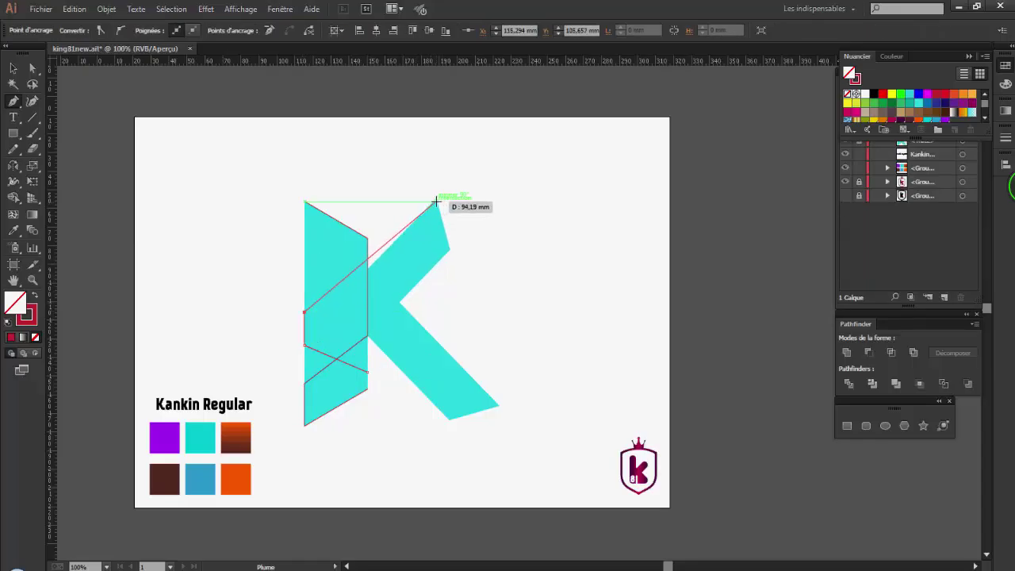
pyautogui.click(435, 197)
pyautogui.press('a')
pyautogui.click(219, 252)
pyautogui.moveTo(304, 312); pyautogui.dragTo(304, 338)
pyautogui.click(140, 181)
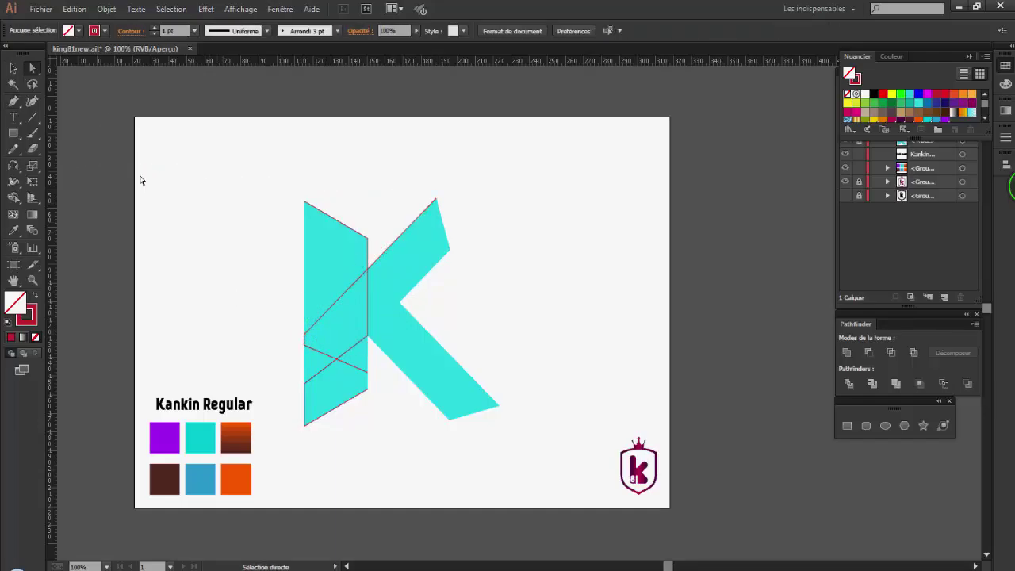
# Step: Draw a third path down the outer side of the upper arm and leg, crossing the leg to its lower corner
pyautogui.click(438, 208)
pyautogui.click(450, 251)
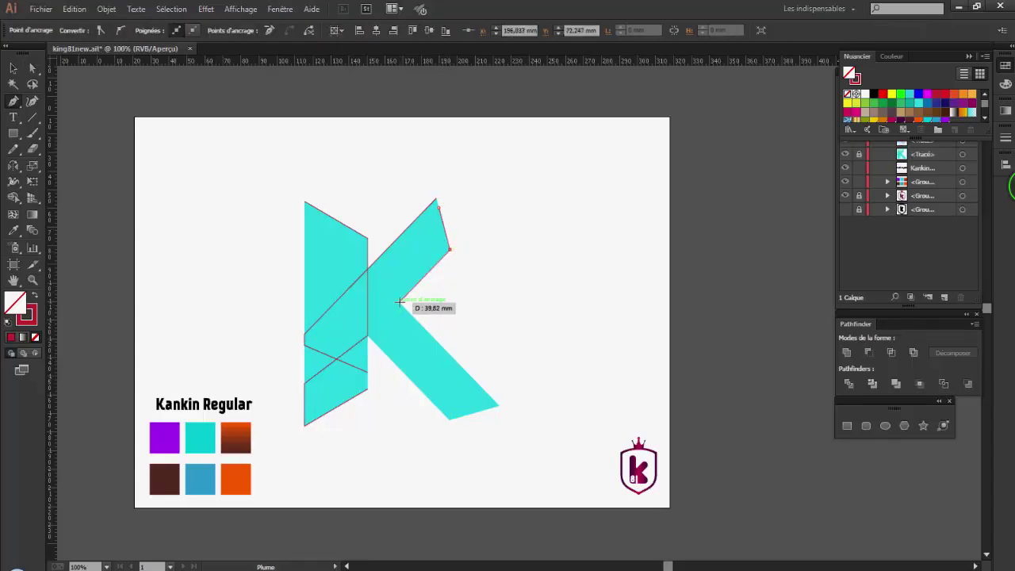
pyautogui.click(398, 302)
pyautogui.click(453, 361)
pyautogui.click(429, 398)
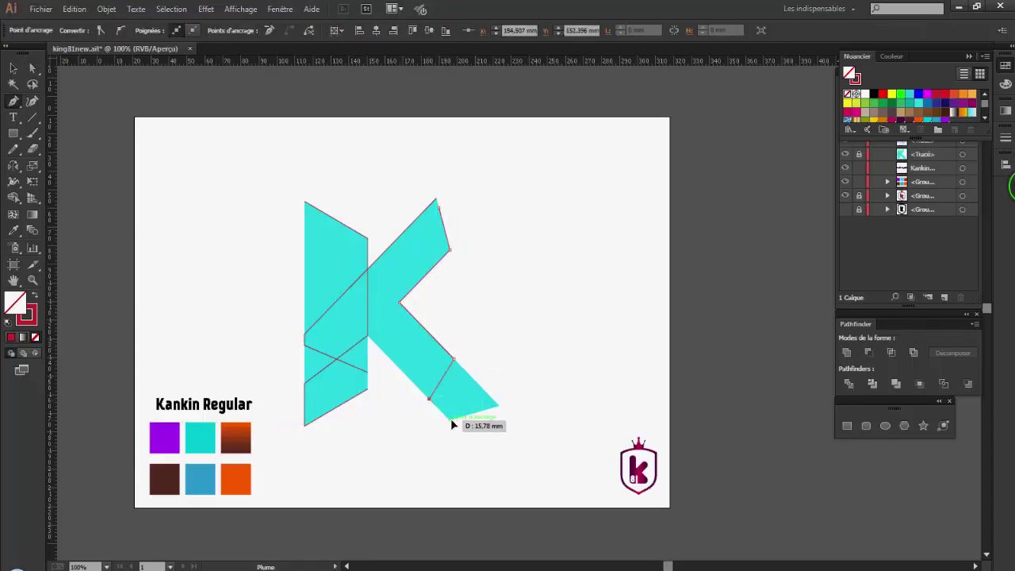
pyautogui.click(450, 419)
pyautogui.keyDown('ctrl'); pyautogui.click(428, 444); pyautogui.keyUp('ctrl')
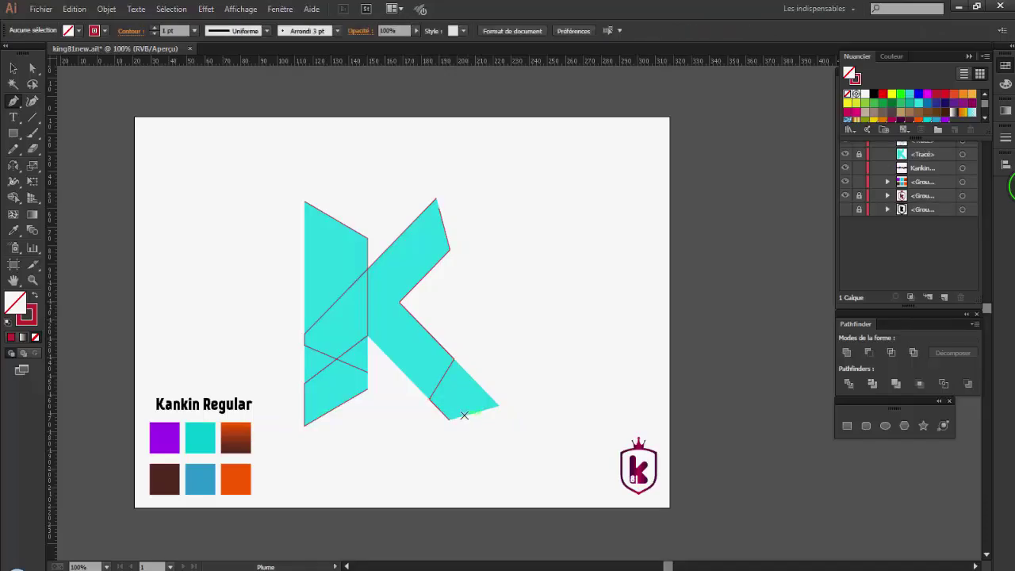
# Step: Draw a fourth path around the leg's tip, across the leg, diagonally up to the stem's outer side, and back down inside the stem
pyautogui.click(465, 415)
pyautogui.click(498, 405)
pyautogui.click(468, 373)
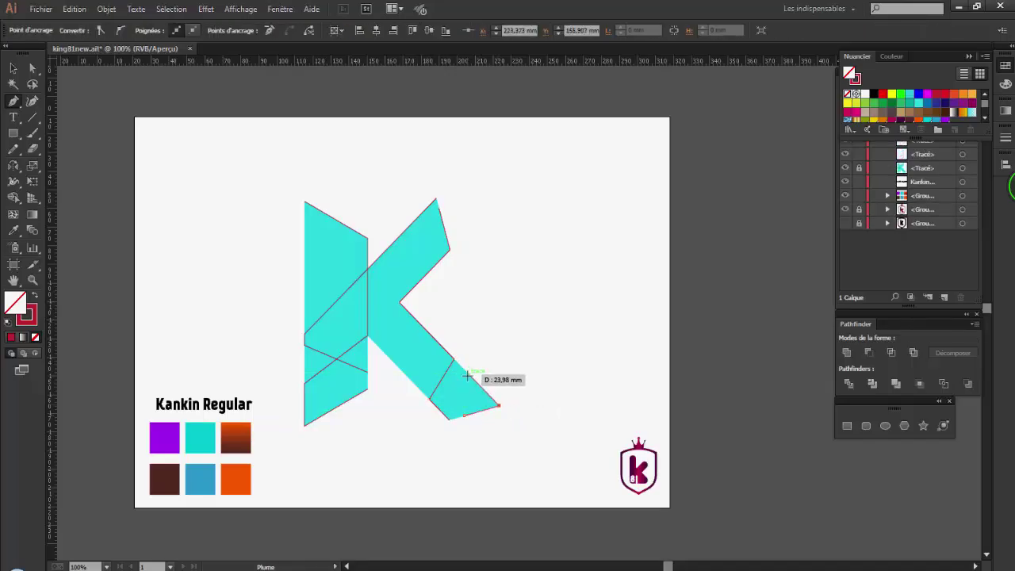
pyautogui.click(401, 374)
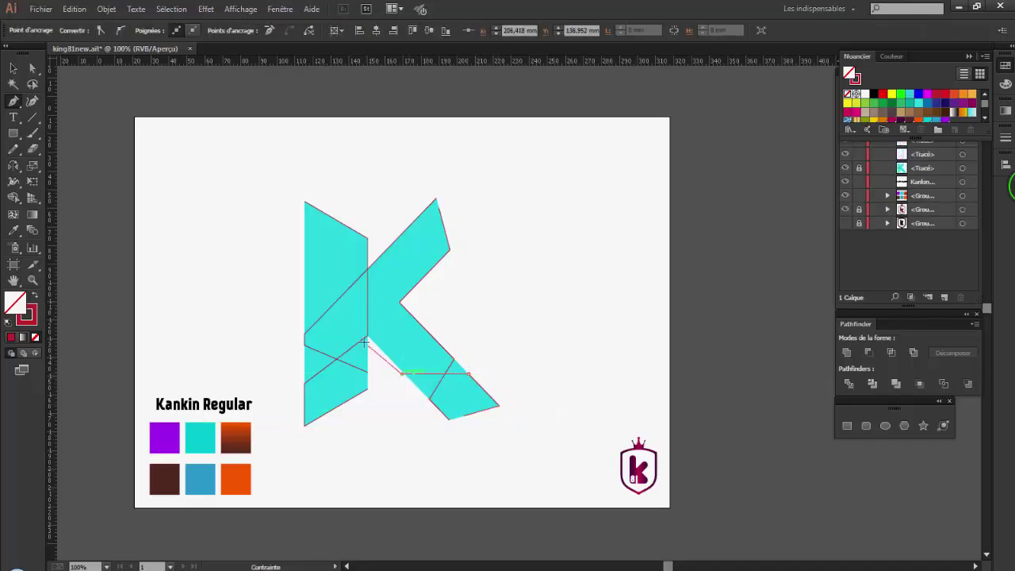
pyautogui.click(303, 260)
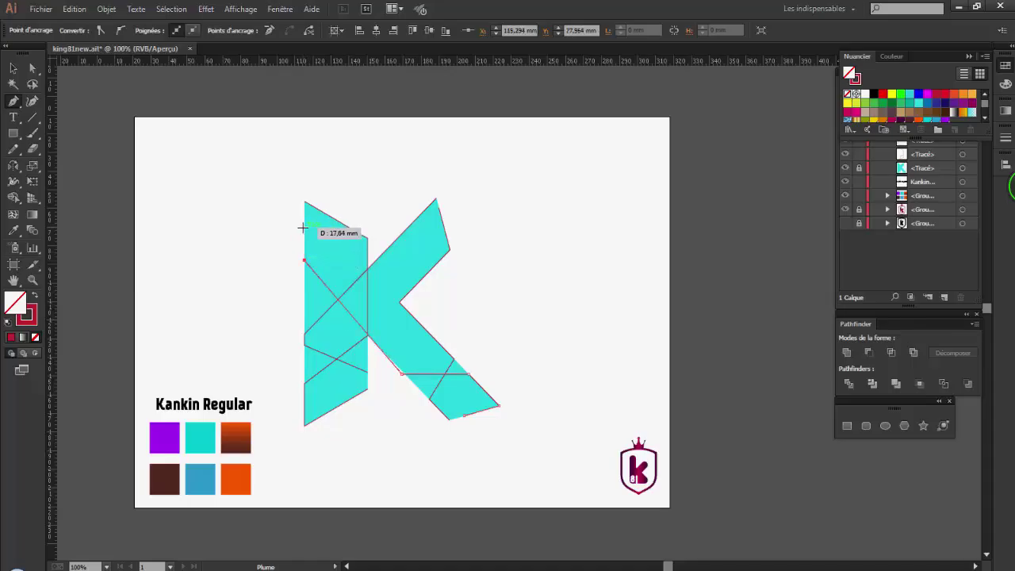
pyautogui.click(303, 227)
pyautogui.click(343, 278)
# Step: Adjust the fourth path's anchor on the leg's lower edge and its end point inside the stem to refine the line angles
pyautogui.click(31, 69)
pyautogui.moveTo(401, 374); pyautogui.dragTo(406, 379)
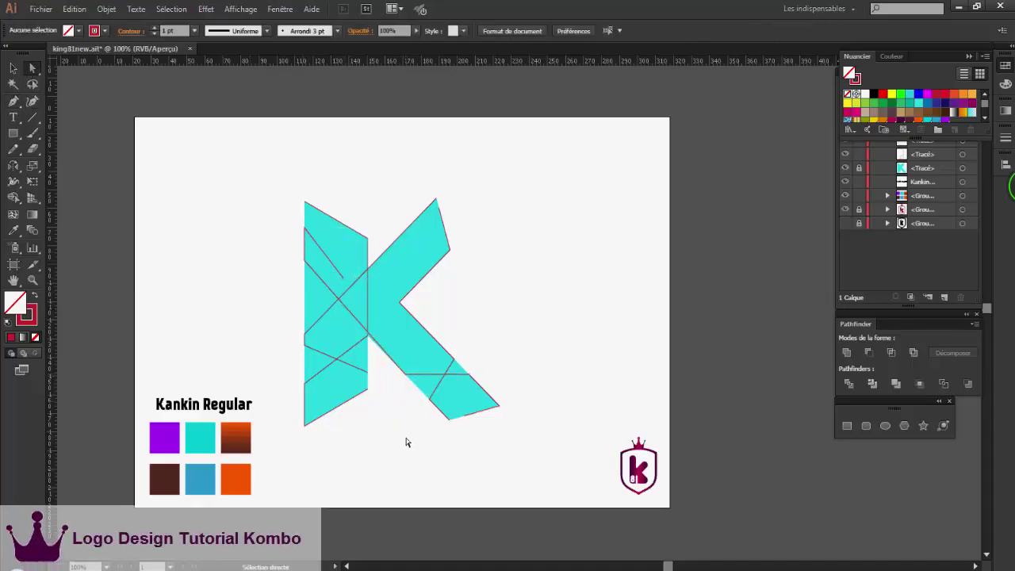
pyautogui.click(14, 101)
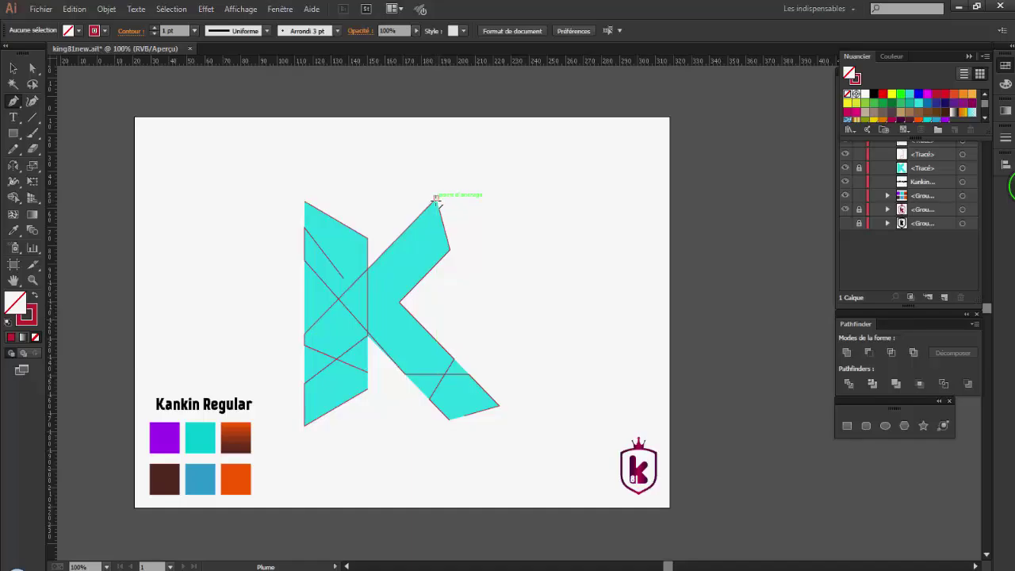
pyautogui.moveTo(345, 285); pyautogui.dragTo(350, 275)
pyautogui.click(211, 278)
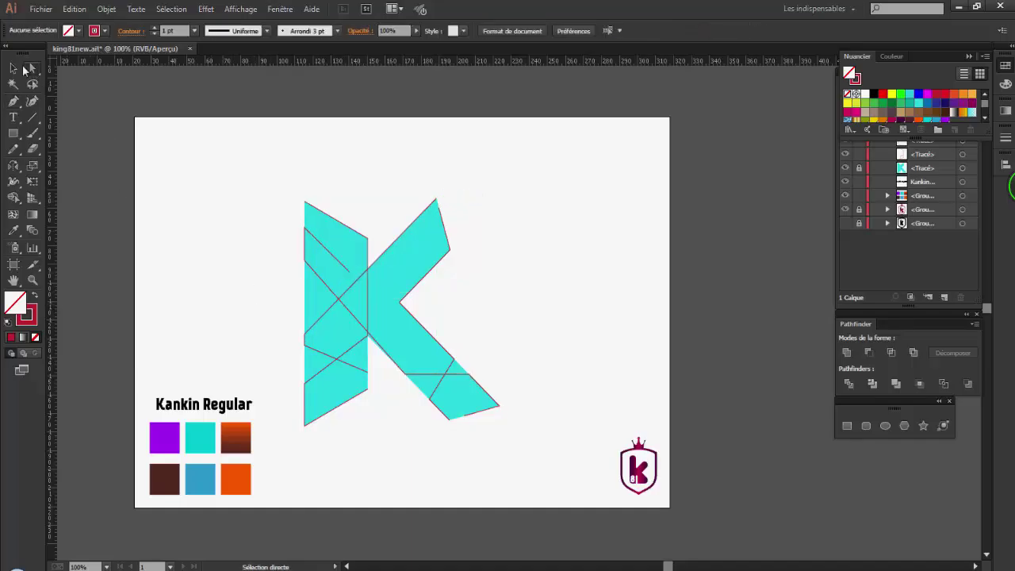
# Step: Set the stroke weight of all the traced lines to 10 pt and expand them into filled shapes
pyautogui.click(403, 383)
pyautogui.click(152, 29)
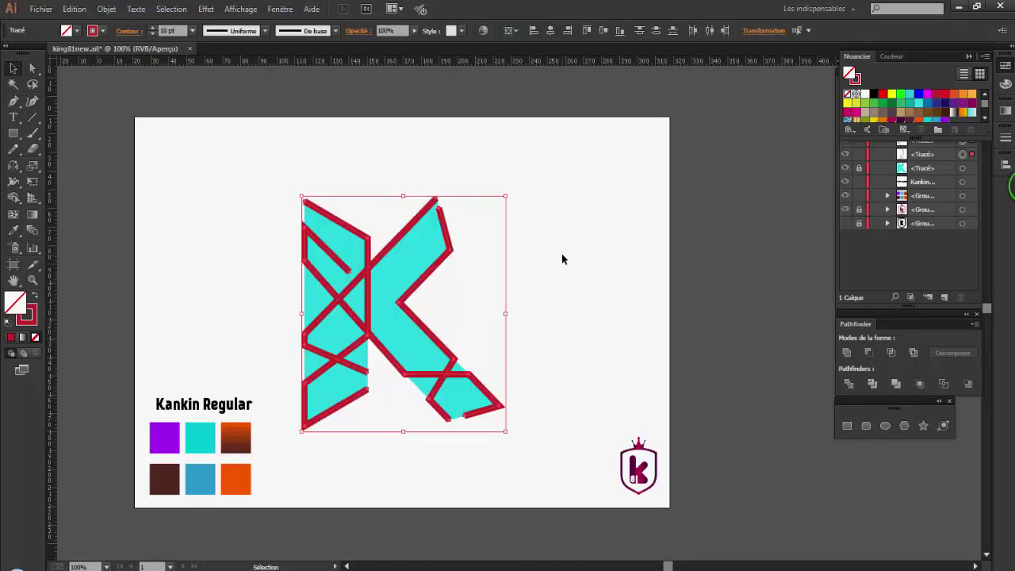
pyautogui.click(106, 9)
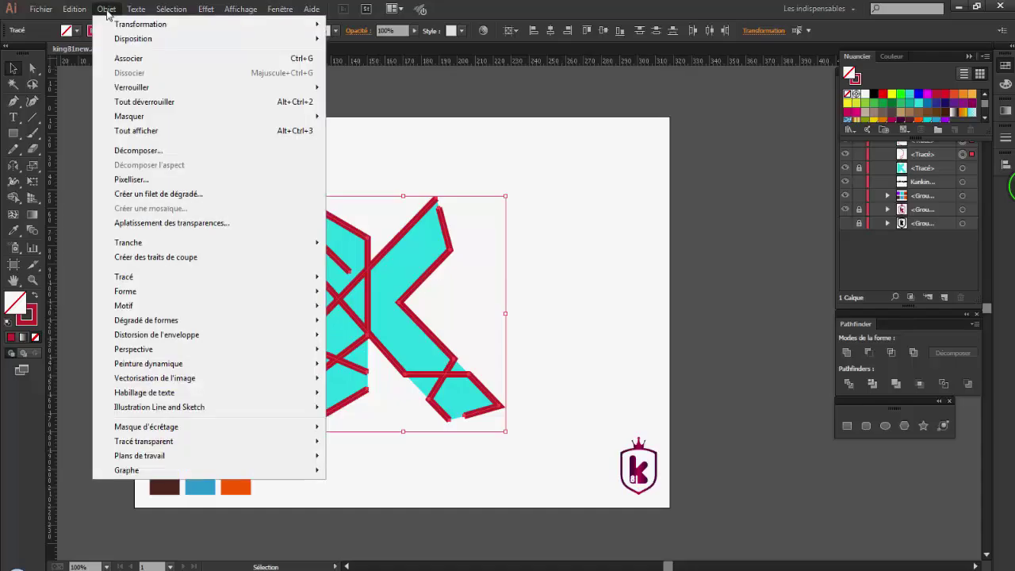
pyautogui.click(198, 150)
pyautogui.click(288, 340)
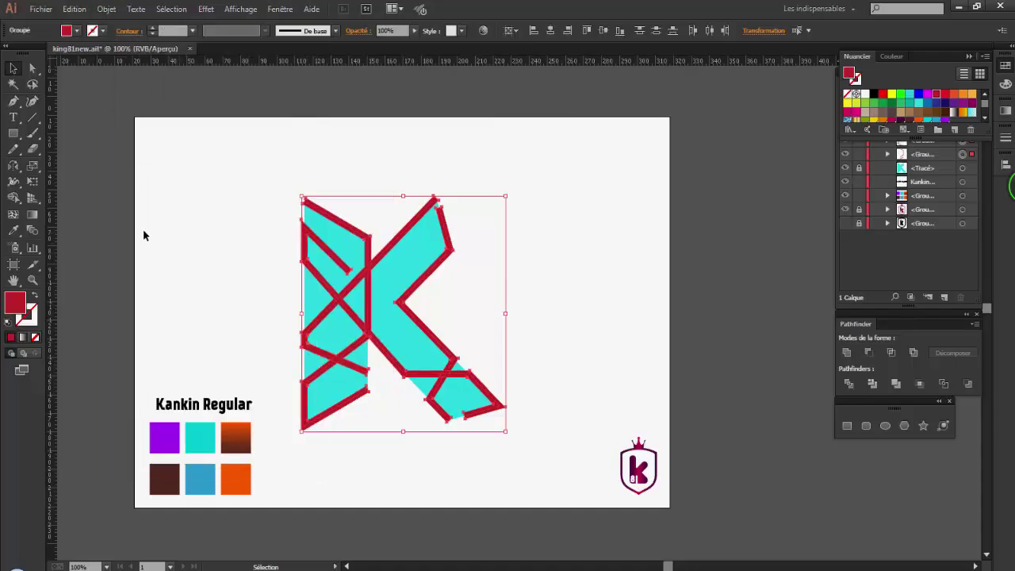
# Step: Fill the expanded strips with the brown-to-orange gradient sampled from the palette's gradient swatch
pyautogui.click(1008, 111)
pyautogui.click(932, 122)
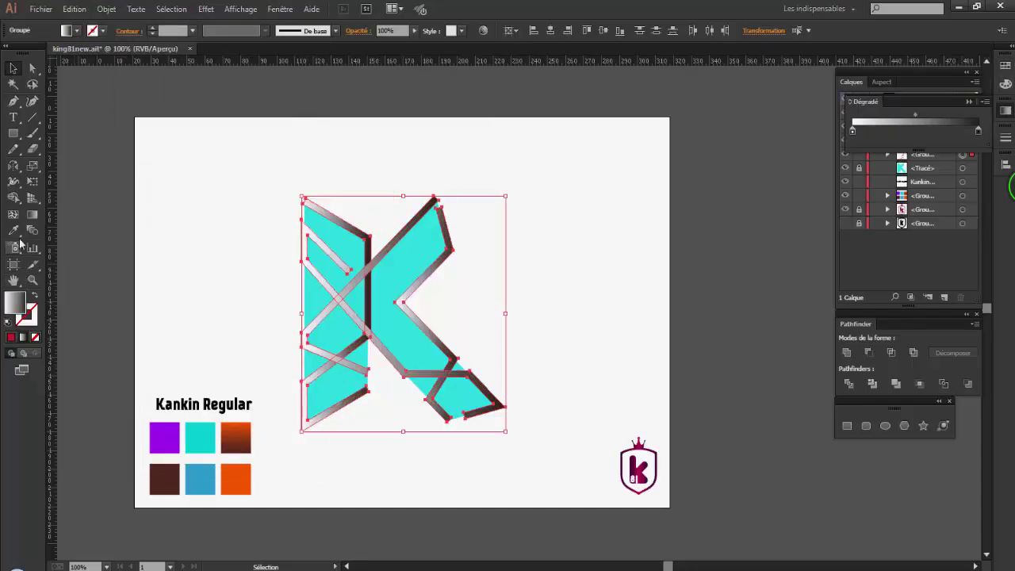
pyautogui.click(14, 231)
pyautogui.click(236, 441)
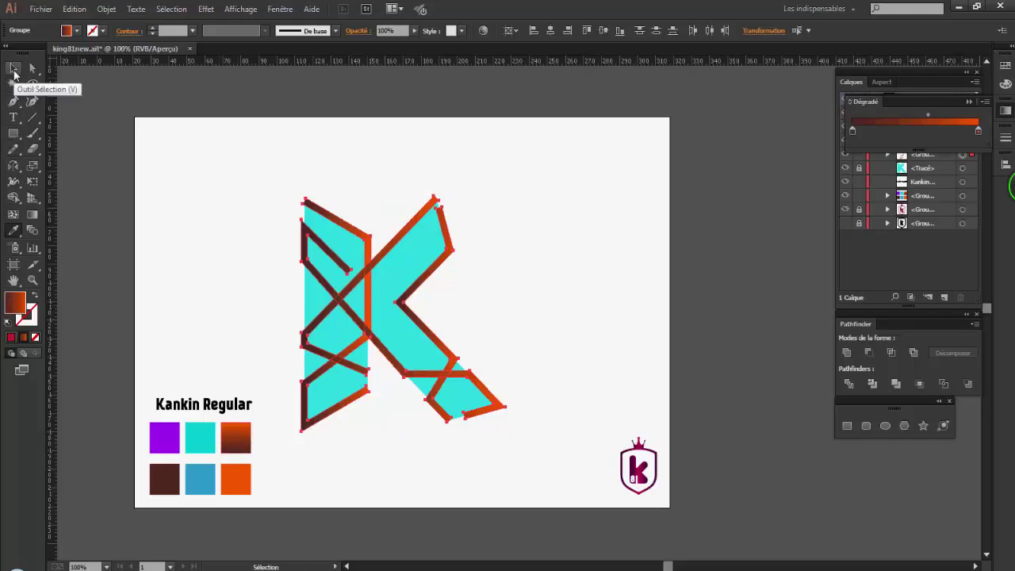
# Step: Merge strip segments across their intersections with the Shape Builder so the bands weave over and under each other
pyautogui.click(13, 197)
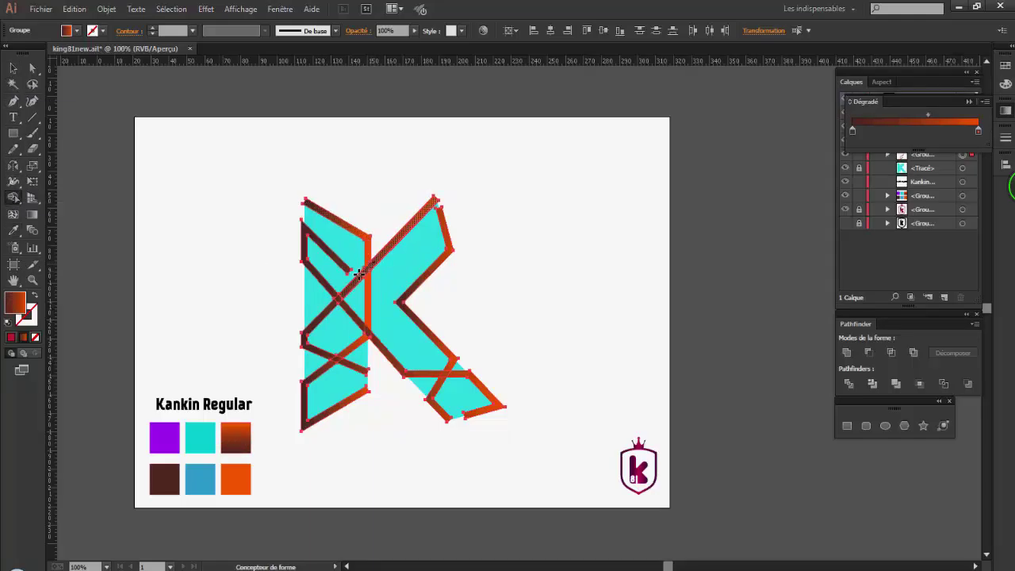
pyautogui.scroll(2, 365, 336)
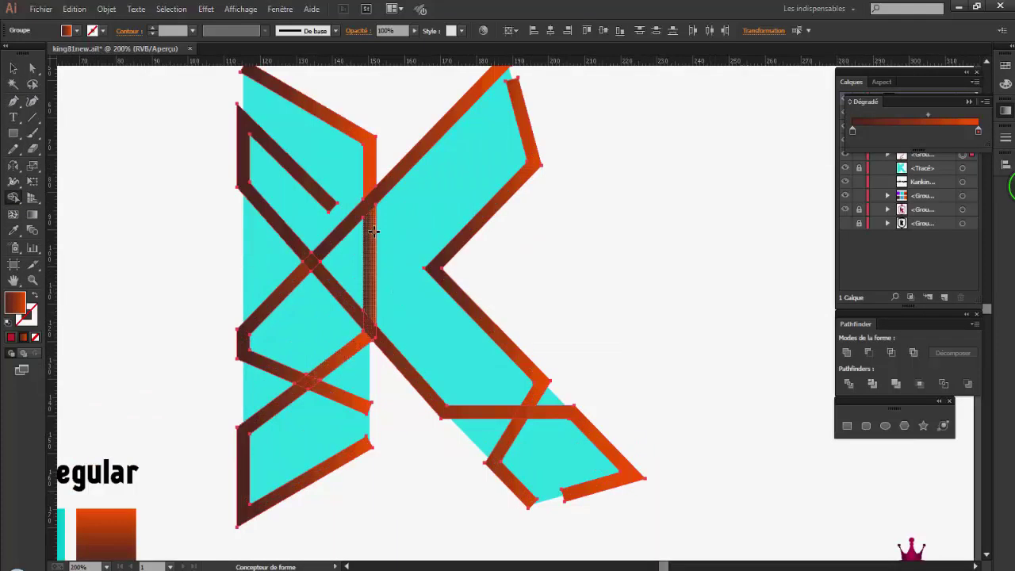
pyautogui.moveTo(367, 319); pyautogui.dragTo(360, 344)
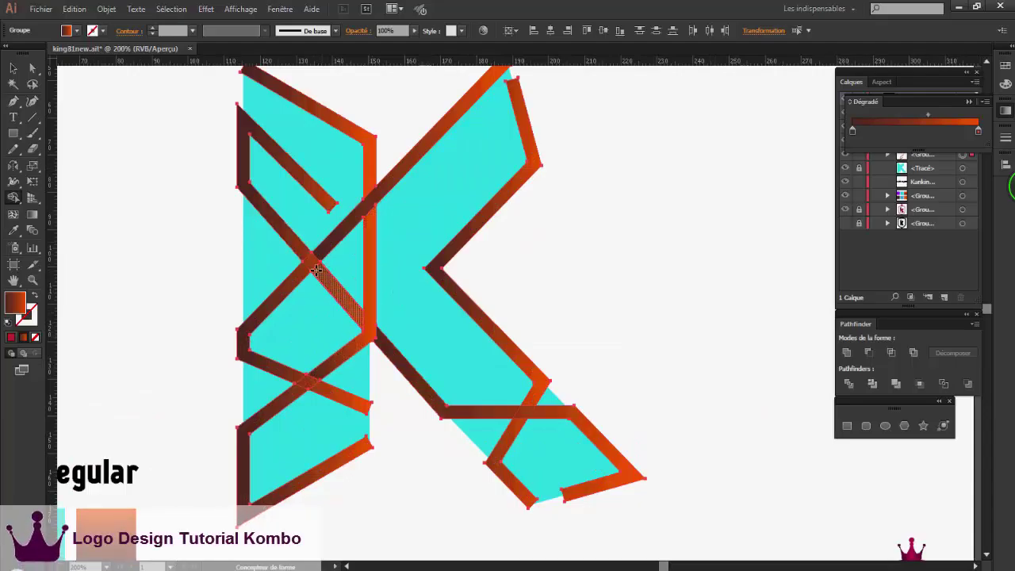
pyautogui.moveTo(322, 274); pyautogui.dragTo(301, 252)
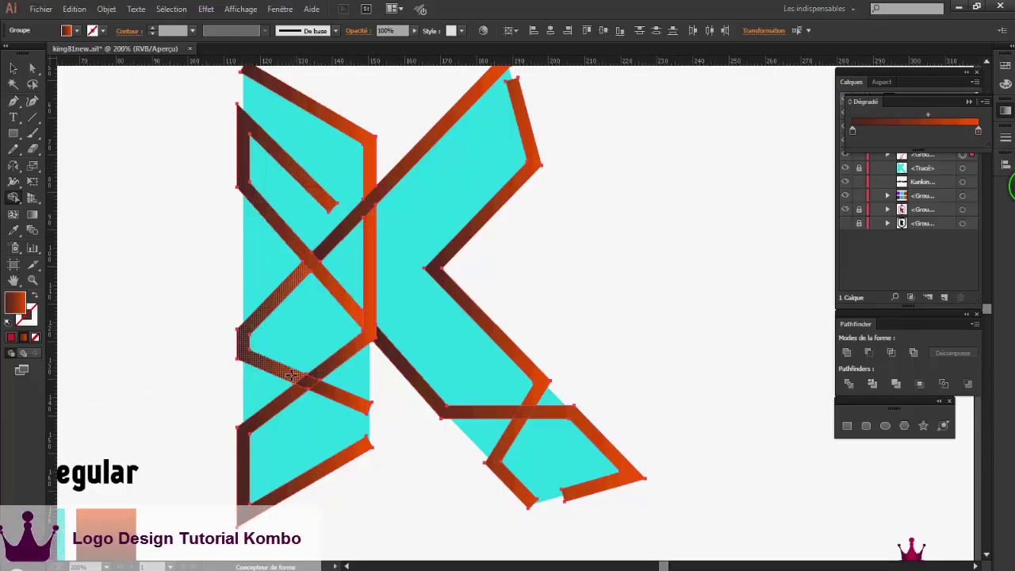
pyautogui.moveTo(325, 389); pyautogui.dragTo(290, 375)
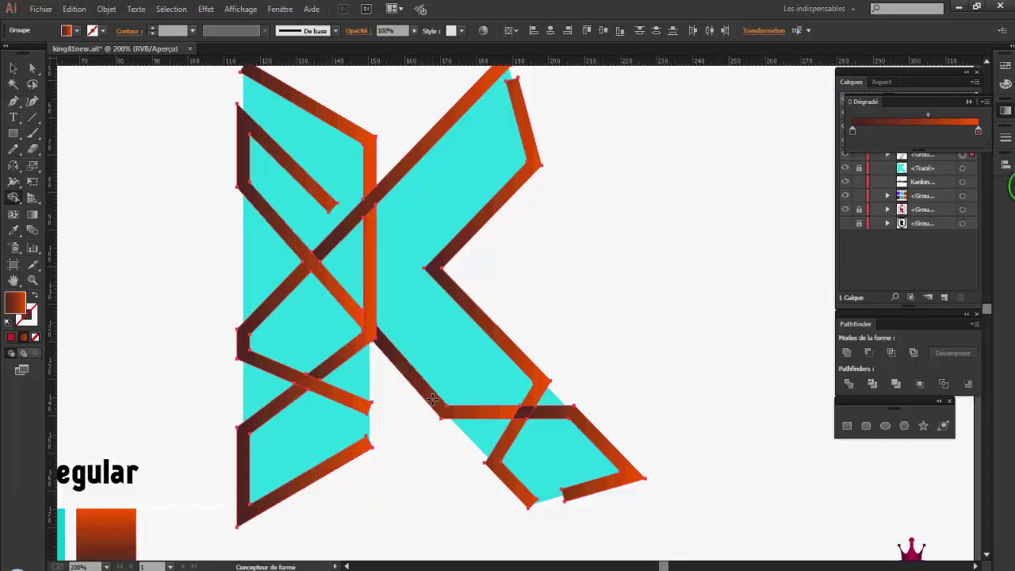
pyautogui.moveTo(432, 399)
pyautogui.mouseDown()
pyautogui.moveTo(531, 412)
pyautogui.moveTo(514, 430)
pyautogui.mouseUp()
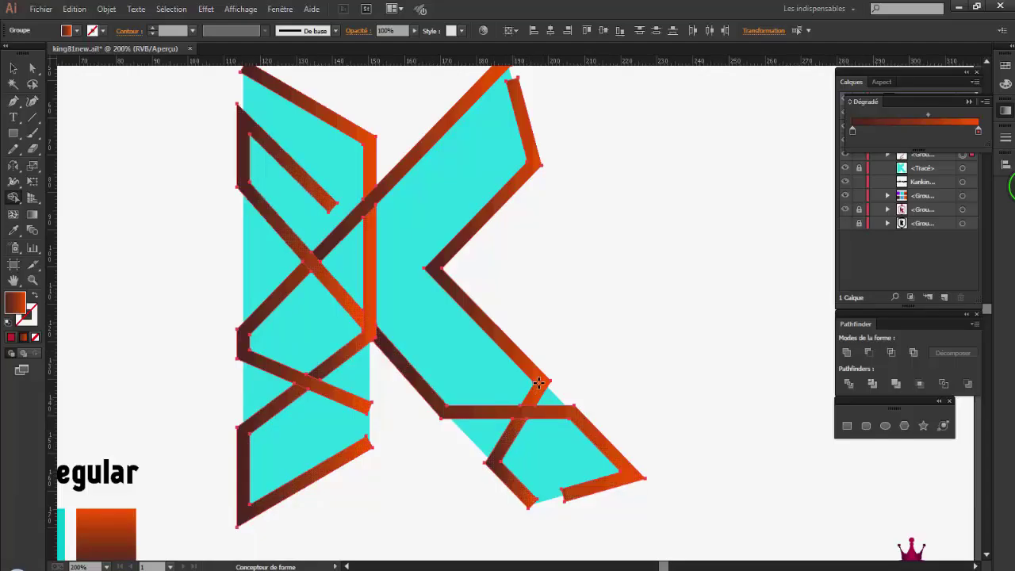
pyautogui.hotkey('ctrl', '1')
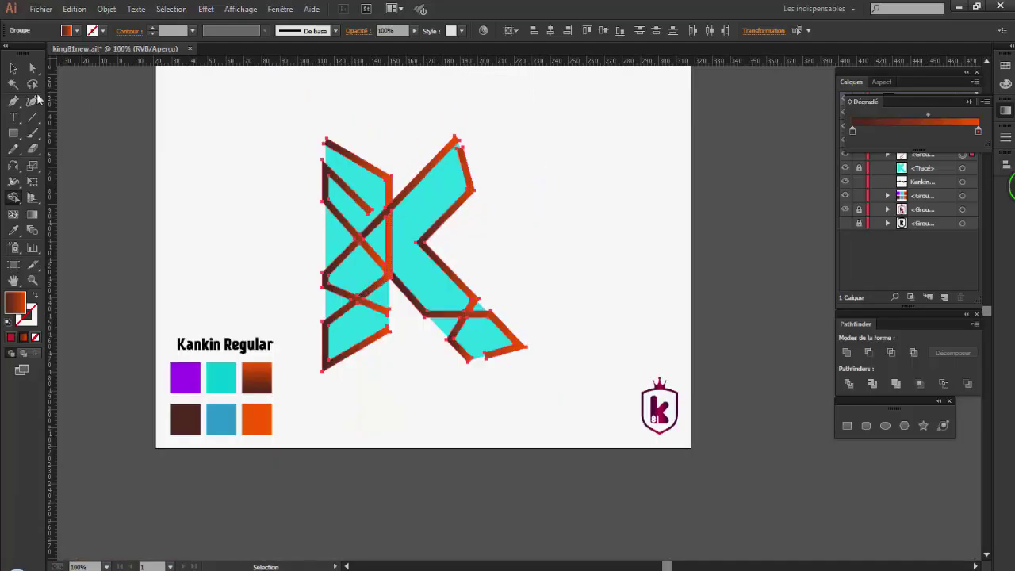
# Step: Select the long diagonal strip crossing the stem and redirect its gradient where it meets the leg
pyautogui.press('v')
pyautogui.click(474, 185)
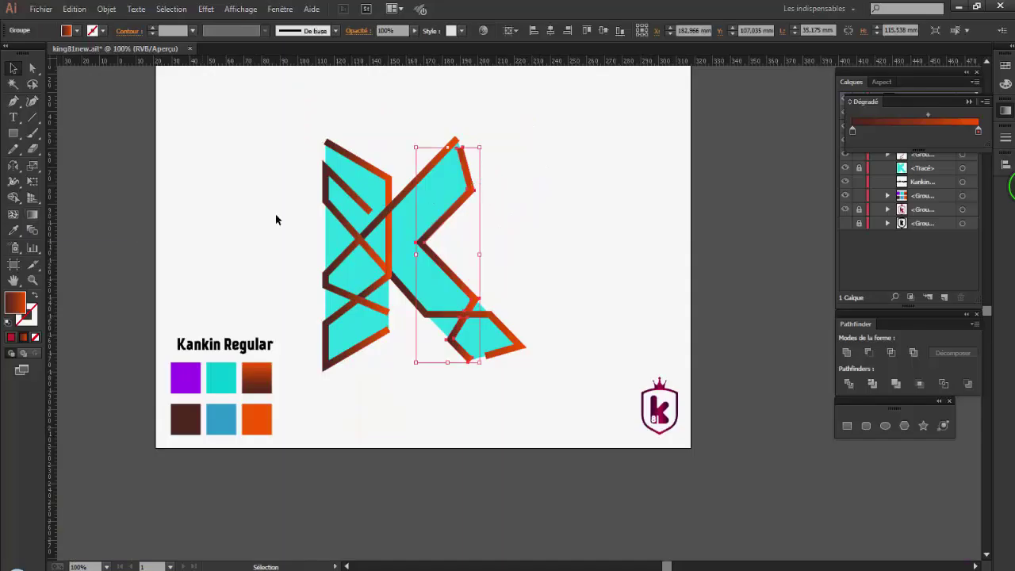
pyautogui.click(91, 196)
pyautogui.click(353, 231)
pyautogui.press('g')
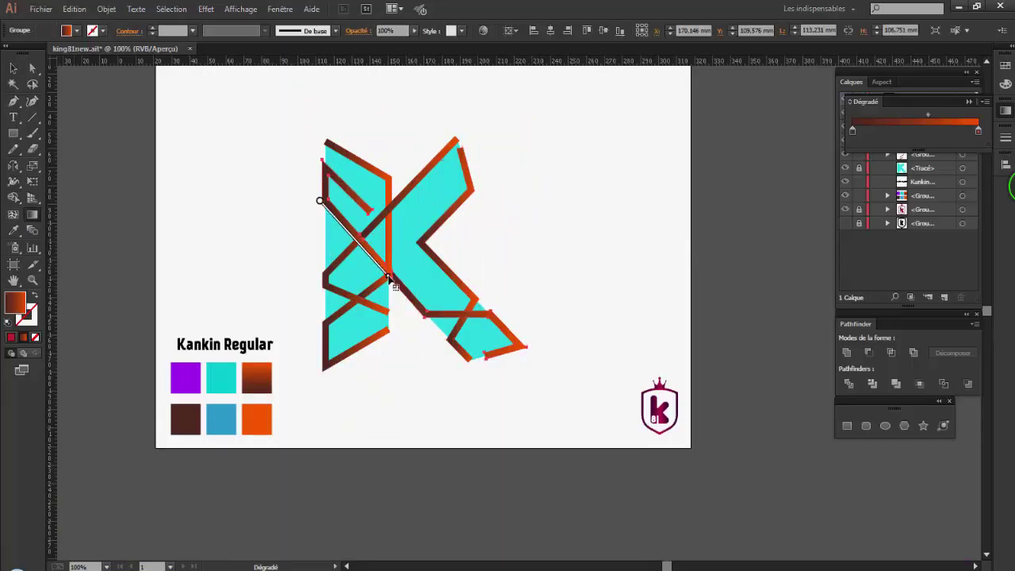
pyautogui.moveTo(389, 278); pyautogui.dragTo(391, 283)
# Step: Select all the strips of the K and ungroup them
pyautogui.click(15, 68)
pyautogui.moveTo(300, 129); pyautogui.dragTo(532, 410)
pyautogui.rightClick(456, 292)
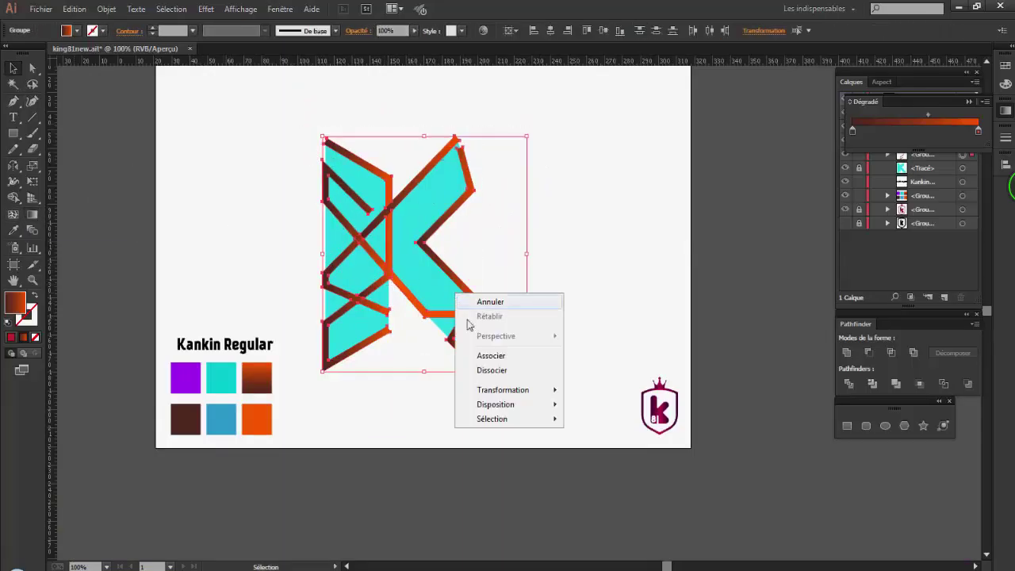
pyautogui.click(491, 371)
pyautogui.rightClick(459, 296)
pyautogui.click(575, 265)
# Step: Redirect the gradient of the stem's diagonal strip so it runs diagonally from the stem's upper outer side towards the leg
pyautogui.click(363, 232)
pyautogui.press('g')
pyautogui.moveTo(331, 191)
pyautogui.mouseDown()
pyautogui.moveTo(428, 320)
pyautogui.moveTo(392, 276)
pyautogui.mouseUp()
pyautogui.click(543, 248)
# Step: Redirect the gradient of the strip running along the leg's lower edge and around its tip diagonally
pyautogui.click(409, 302)
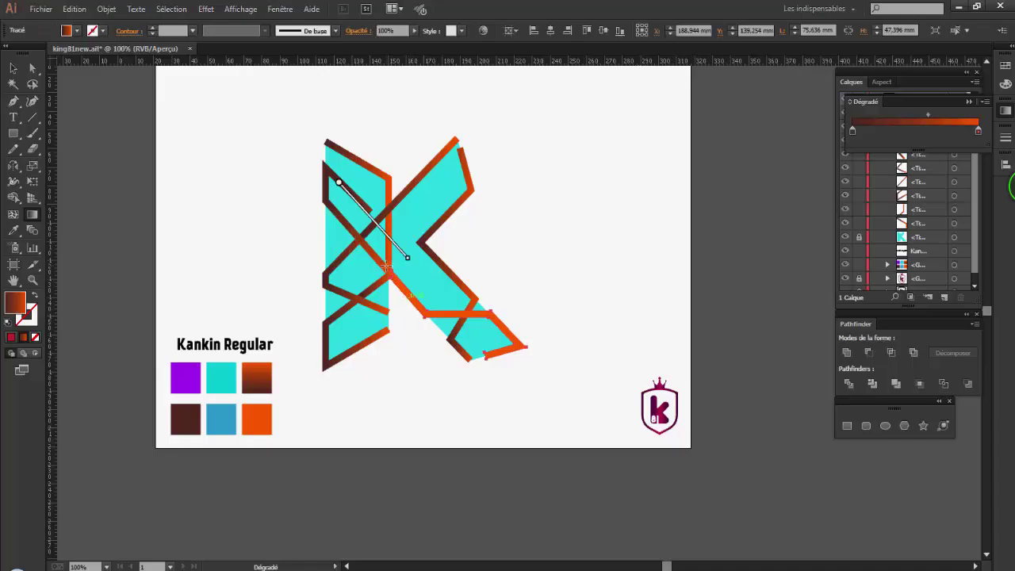
pyautogui.press('g')
pyautogui.moveTo(383, 227); pyautogui.dragTo(420, 269)
# Step: Redirect the gradients of the short strip crossing the leg and the strip running from the arm's tip around the inner corner to the leg
pyautogui.keyDown('ctrl'); pyautogui.click(485, 298); pyautogui.keyUp('ctrl')
pyautogui.keyDown('ctrl'); pyautogui.click(474, 303); pyautogui.keyUp('ctrl')
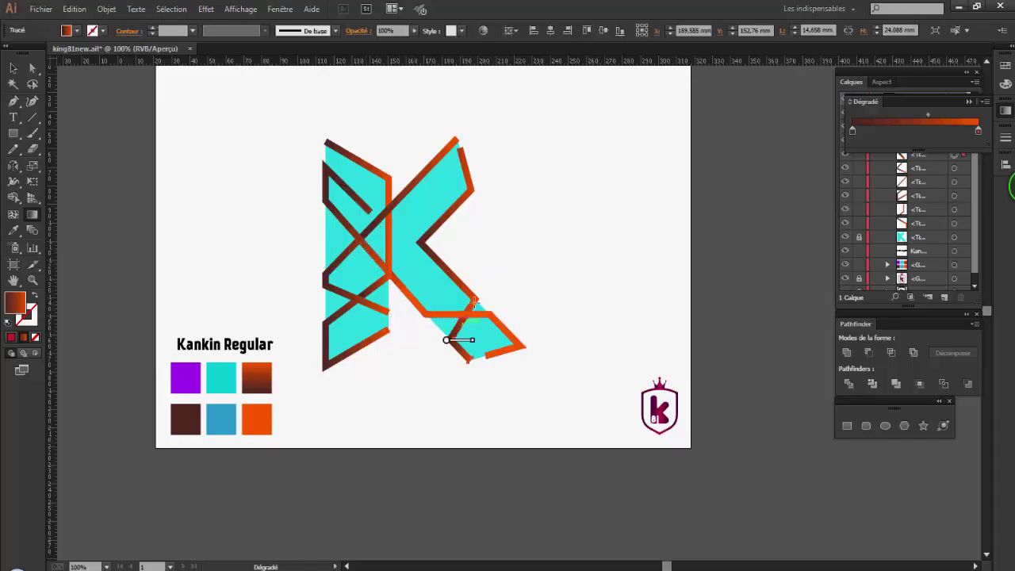
pyautogui.keyDown('ctrl'); pyautogui.click(508, 248); pyautogui.keyUp('ctrl')
pyautogui.keyDown('ctrl'); pyautogui.click(447, 270); pyautogui.keyUp('ctrl')
pyautogui.moveTo(462, 149); pyautogui.dragTo(476, 300)
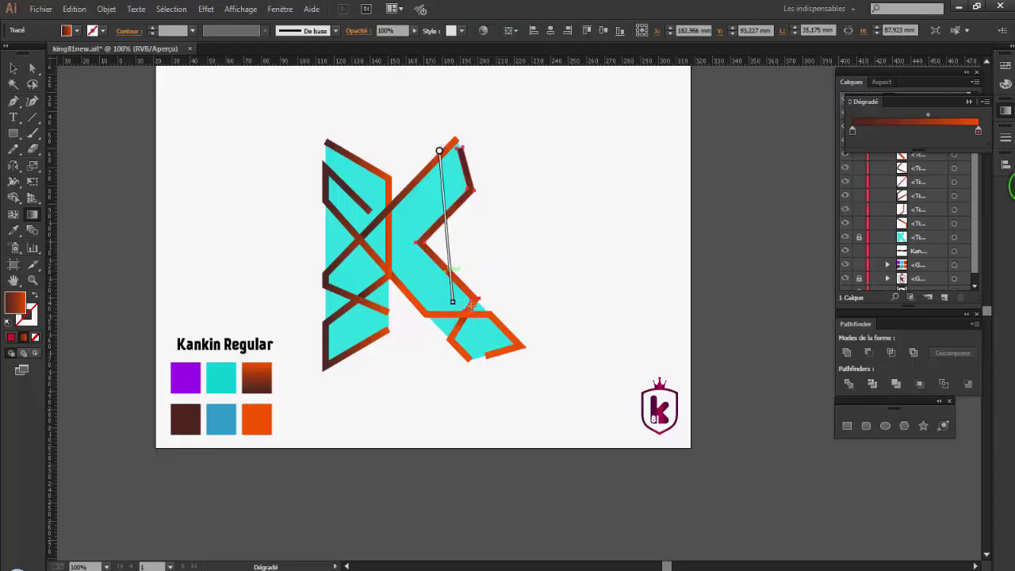
# Step: Redirect the gradients of the arm's upper-edge strip and the bent mid-stem strip diagonally, from the arm's tip down towards the stem's outer edge
pyautogui.keyDown('ctrl'); pyautogui.click(547, 195); pyautogui.keyUp('ctrl')
pyautogui.keyDown('ctrl'); pyautogui.click(408, 189); pyautogui.keyUp('ctrl')
pyautogui.moveTo(460, 135); pyautogui.dragTo(349, 254)
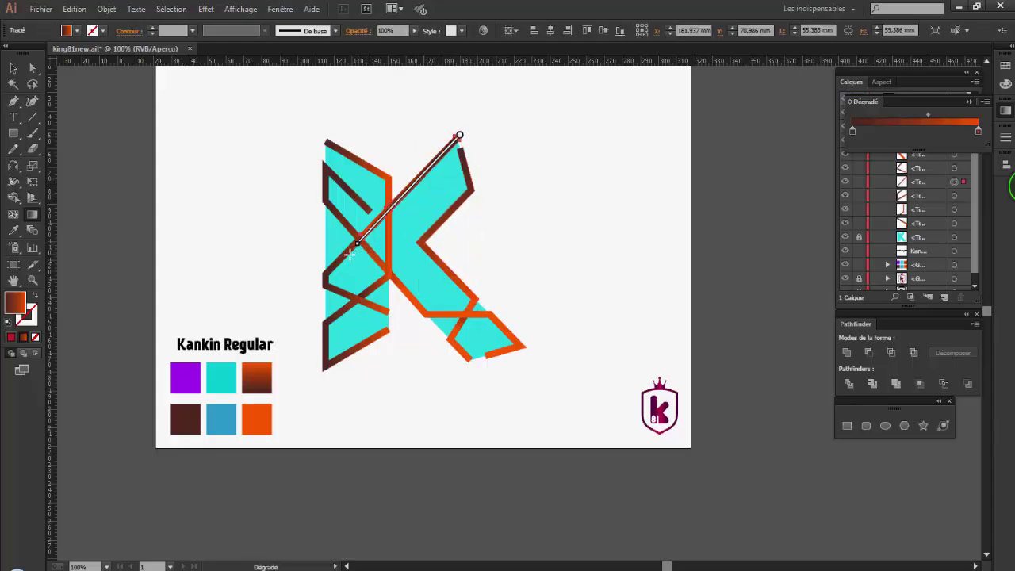
pyautogui.keyDown('ctrl'); pyautogui.click(287, 274); pyautogui.keyUp('ctrl')
pyautogui.keyDown('ctrl'); pyautogui.click(342, 261); pyautogui.keyUp('ctrl')
pyautogui.moveTo(376, 223); pyautogui.dragTo(337, 266)
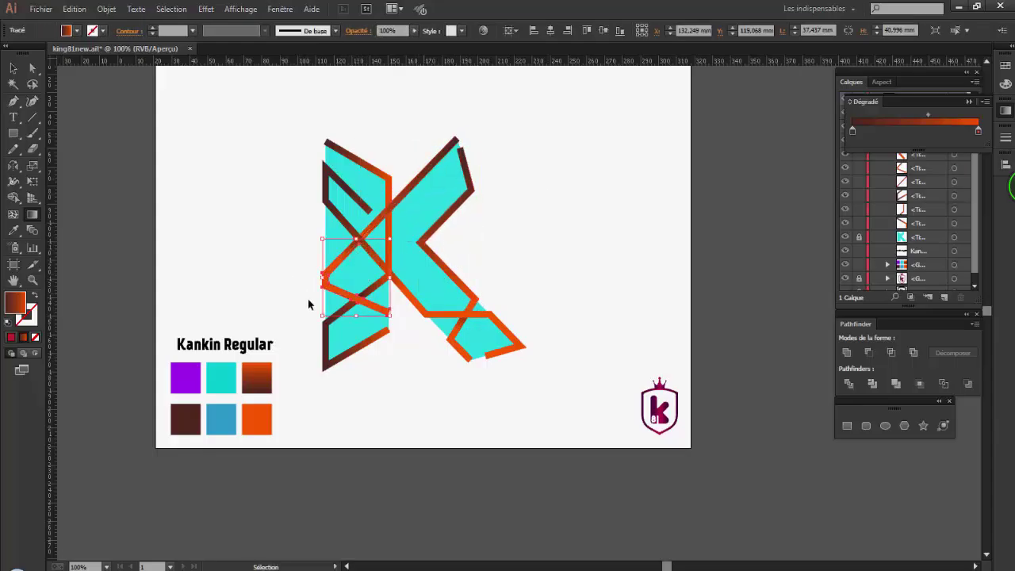
# Step: Redirect the gradient of the strip around the stem's lower end diagonally, from brown at the outer edge towards the leg junction
pyautogui.click(309, 304)
pyautogui.click(328, 340)
pyautogui.press('g')
pyautogui.moveTo(317, 360); pyautogui.dragTo(412, 282)
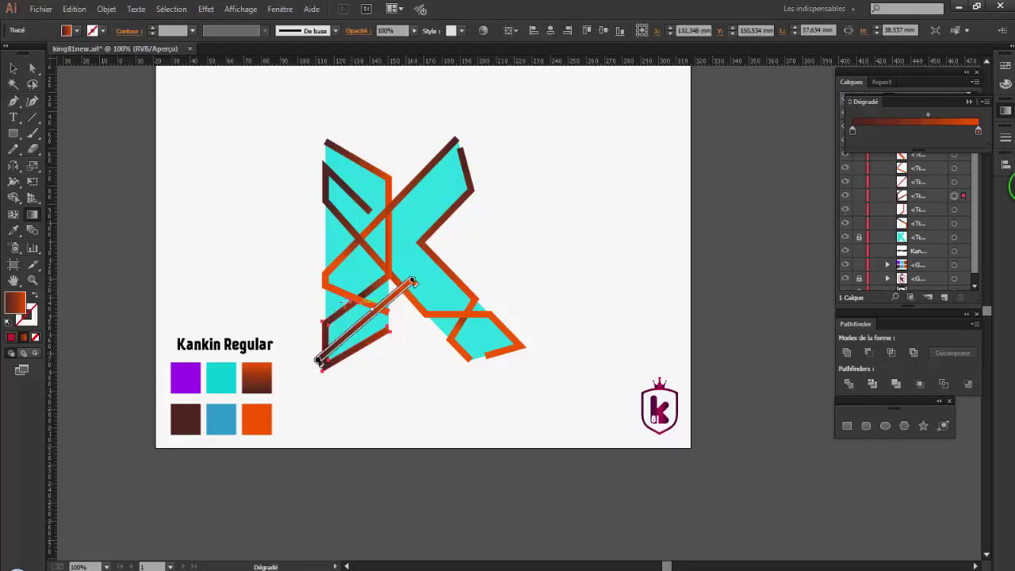
pyautogui.moveTo(317, 325)
pyautogui.mouseDown()
pyautogui.moveTo(400, 272)
pyautogui.moveTo(382, 282)
pyautogui.mouseUp()
pyautogui.keyDown('ctrl'); pyautogui.click(394, 298); pyautogui.keyUp('ctrl')
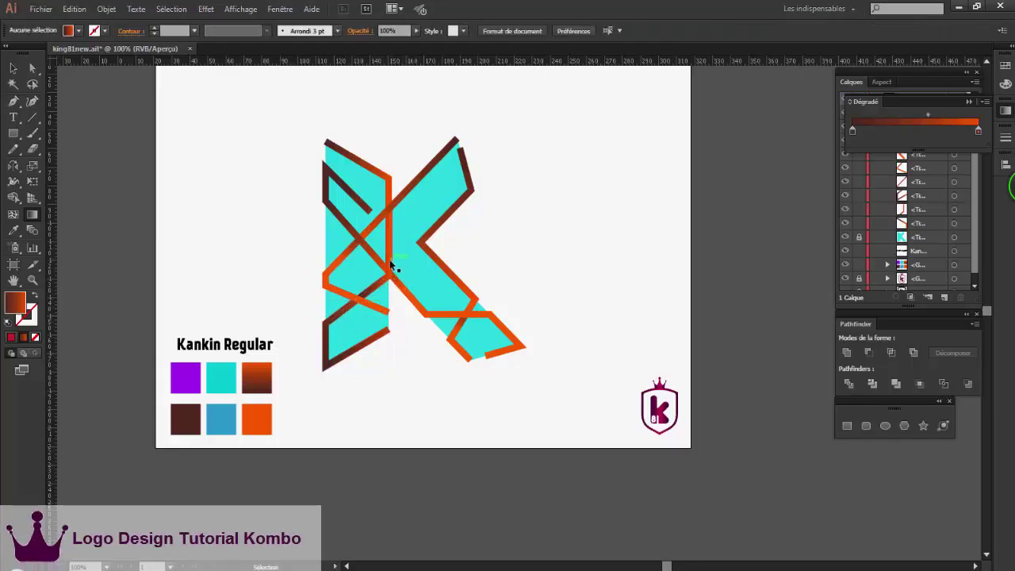
# Step: Redirect the gradient of the stem's top and inner-edge strip so it runs from brown at the top to orange at the junction
pyautogui.click(365, 162)
pyautogui.press('g')
pyautogui.moveTo(347, 134); pyautogui.dragTo(396, 268)
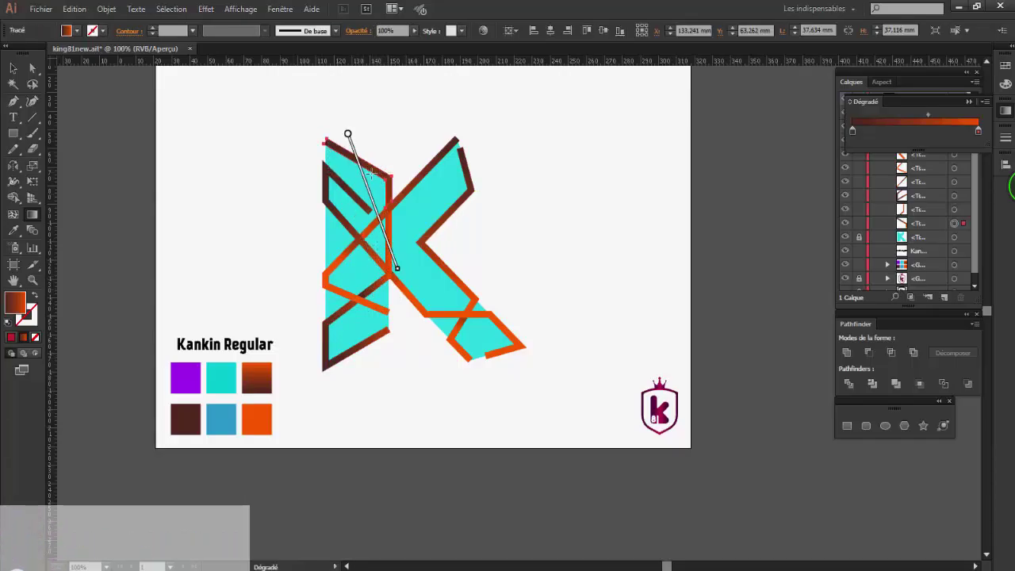
pyautogui.press('v')
pyautogui.hotkey('ctrl', 'shift', 'a')
# Step: Unlock the turquoise K shape and select it together with all the strips
pyautogui.scroll(1, 538, 305)
pyautogui.hscroll(-1, 537, 305)
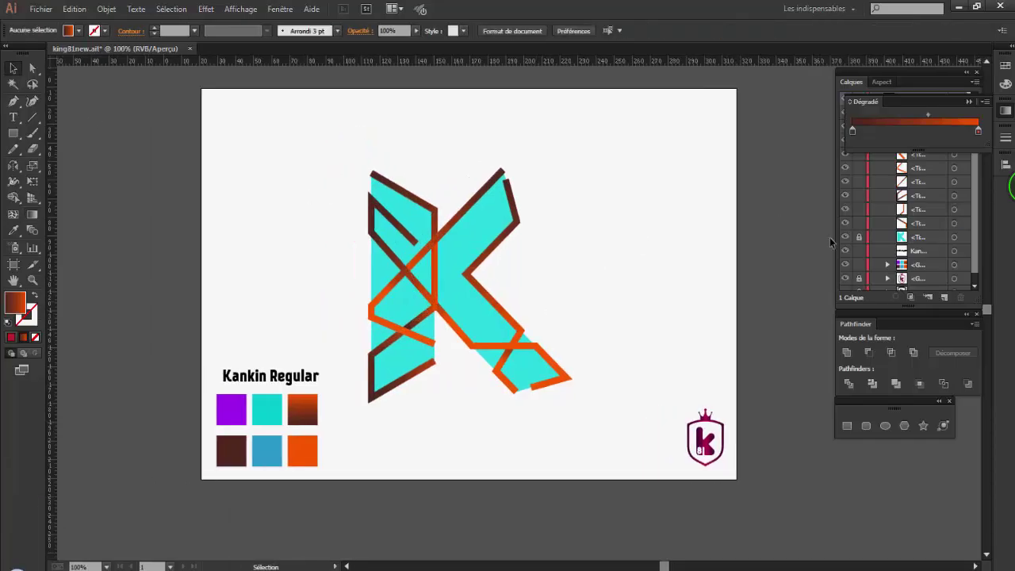
pyautogui.click(858, 236)
pyautogui.moveTo(358, 138); pyautogui.dragTo(581, 429)
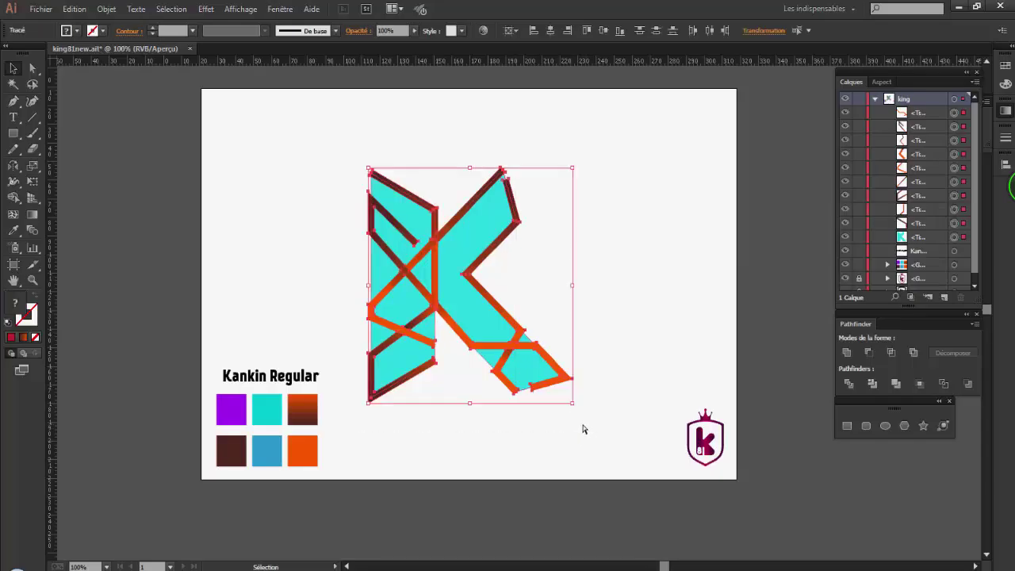
pyautogui.hscroll(1, 583, 429)
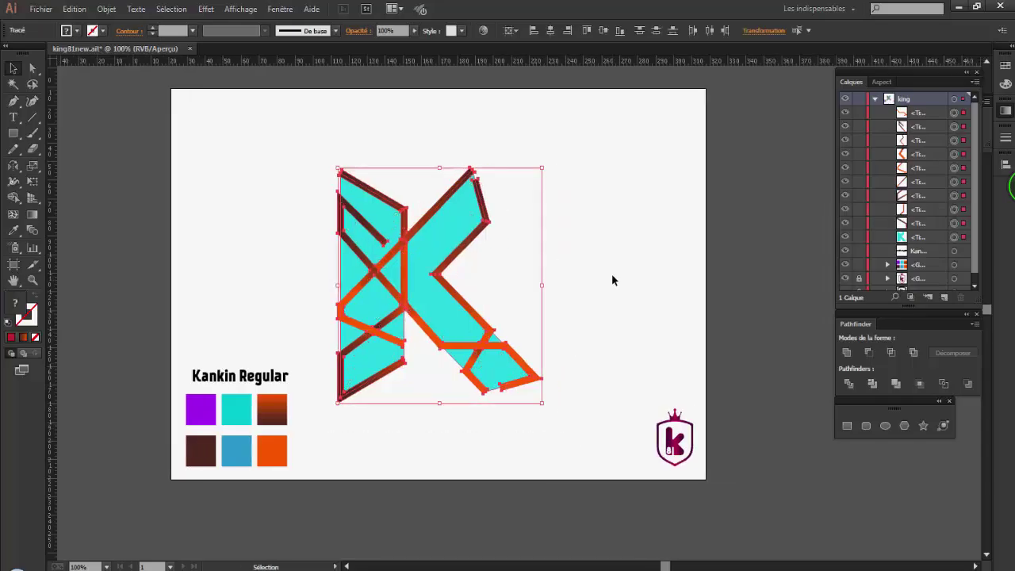
# Step: Split the stem's areas between the strips into separate shapes with the Shape Builder tool
pyautogui.click(14, 200)
pyautogui.click(381, 215)
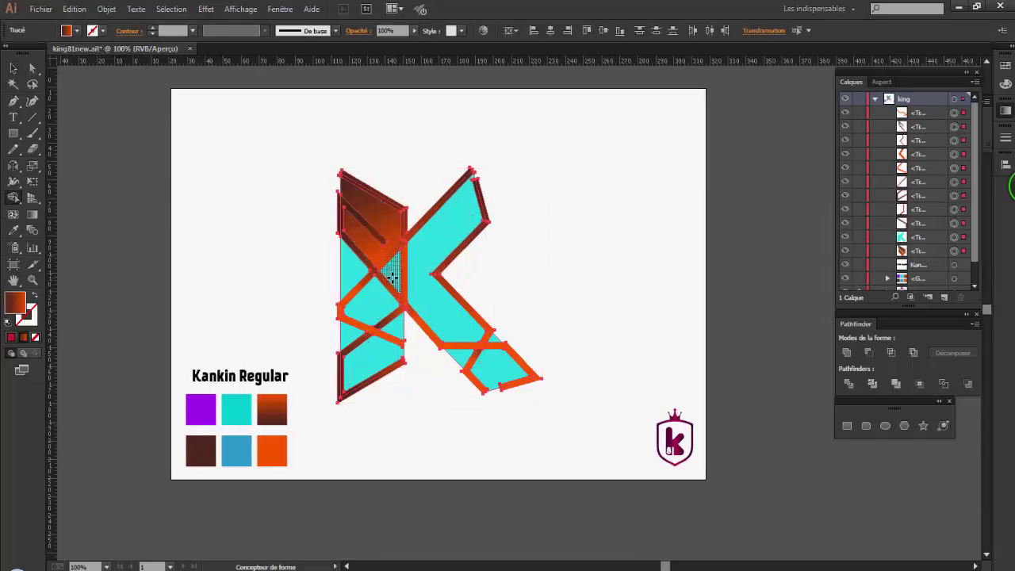
pyautogui.click(389, 278)
pyautogui.click(353, 268)
pyautogui.click(373, 305)
pyautogui.click(389, 330)
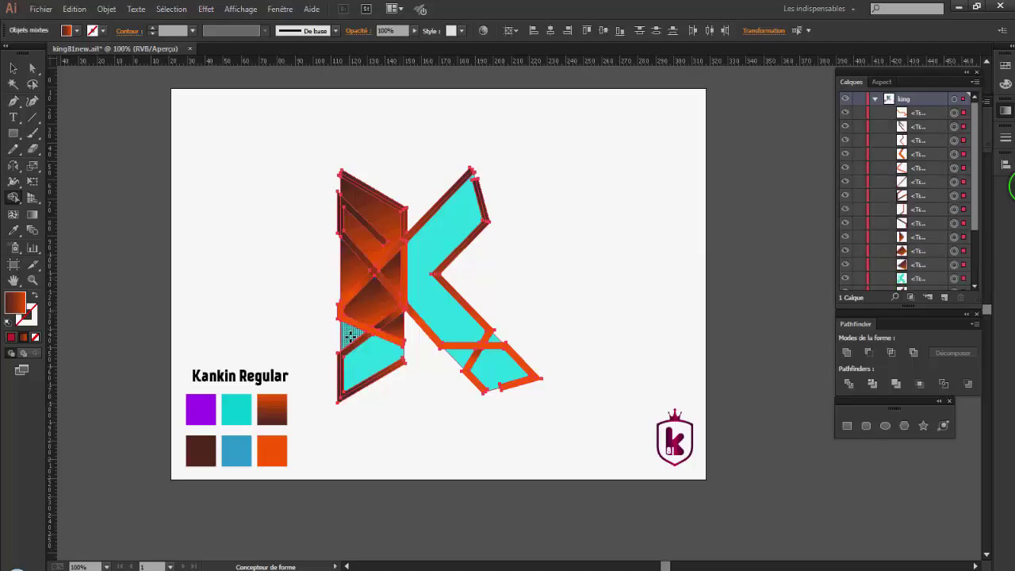
pyautogui.click(350, 336)
pyautogui.click(376, 360)
# Step: Split the K's arm and leg areas between the strips into separate shapes with the Shape Builder tool and deselect everything
pyautogui.click(428, 277)
pyautogui.click(487, 365)
pyautogui.scroll(2, 491, 352)
pyautogui.click(501, 323)
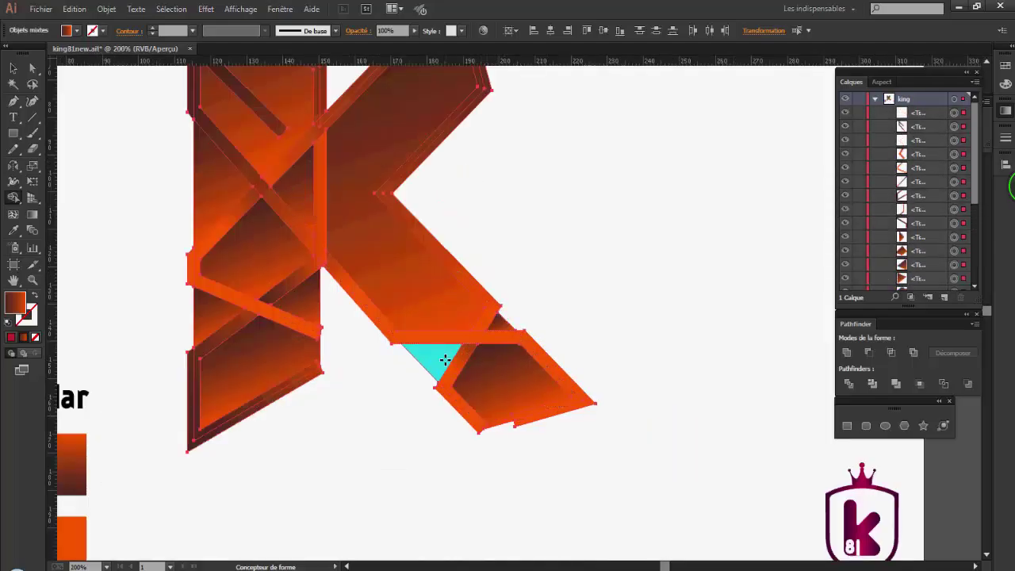
pyautogui.click(445, 360)
pyautogui.hotkey('ctrl', '0')
pyautogui.press('v')
pyautogui.click(535, 314)
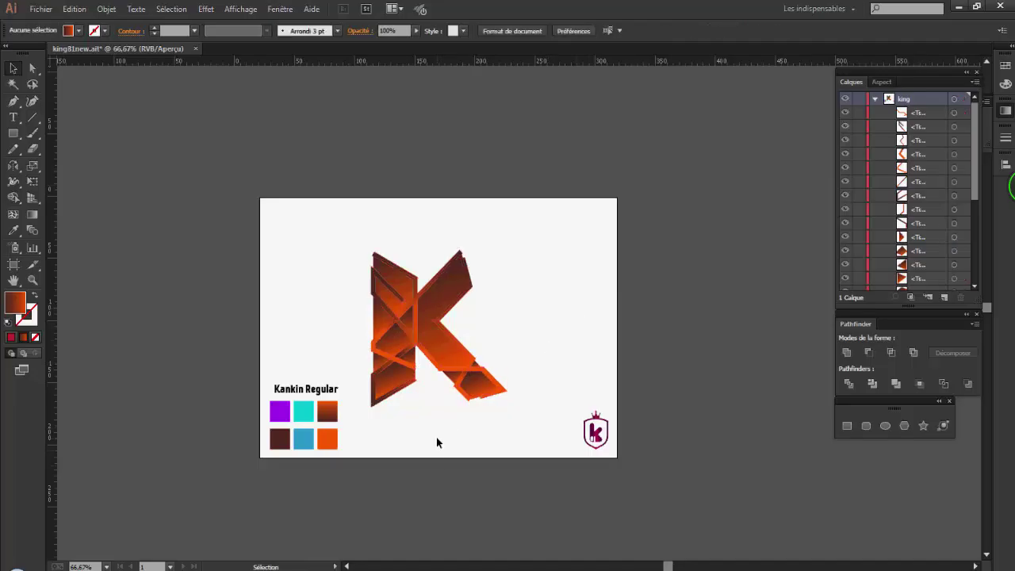
# Step: Fill the stem's top area with the blue swatch colour and the triangle on its outer edge with the turquoise swatch colour
pyautogui.hotkey('ctrl', '1')
pyautogui.click(378, 208)
pyautogui.click(13, 231)
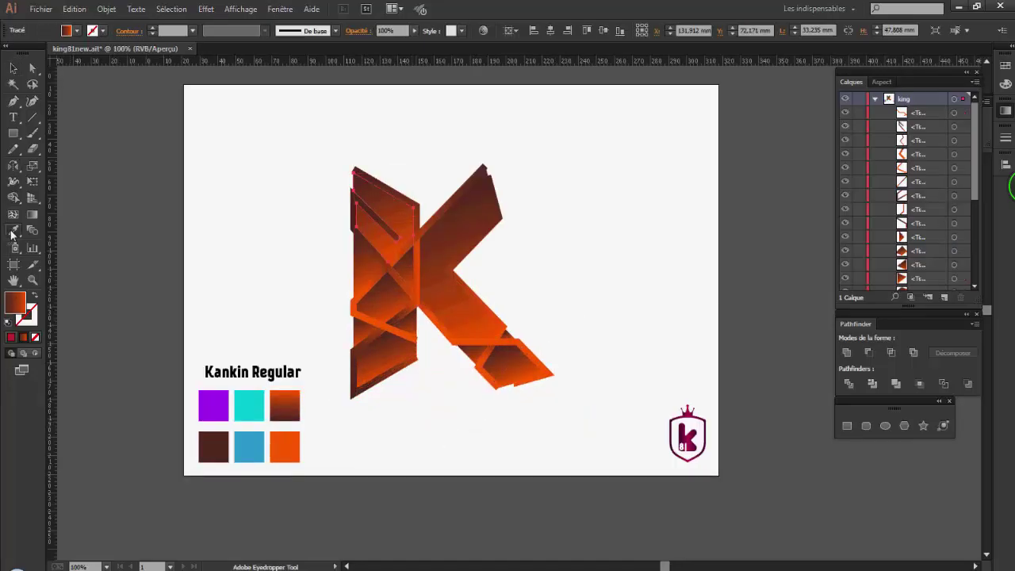
pyautogui.click(249, 444)
pyautogui.hotkey('ctrl', 'shift', 'a')
pyautogui.keyDown('ctrl'); pyautogui.click(364, 265); pyautogui.keyUp('ctrl')
pyautogui.click(249, 407)
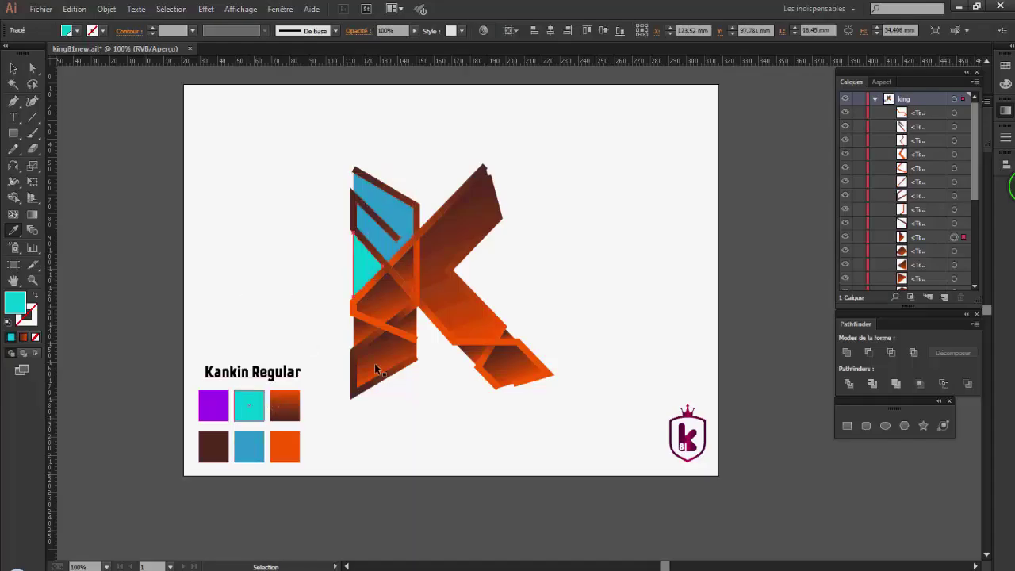
# Step: Fill the small triangle on the stem's inner edge with purple and the diamond area below the strip crossing with blue
pyautogui.hotkey('ctrl', 'shift', 'a')
pyautogui.keyDown('ctrl'); pyautogui.click(407, 273); pyautogui.keyUp('ctrl')
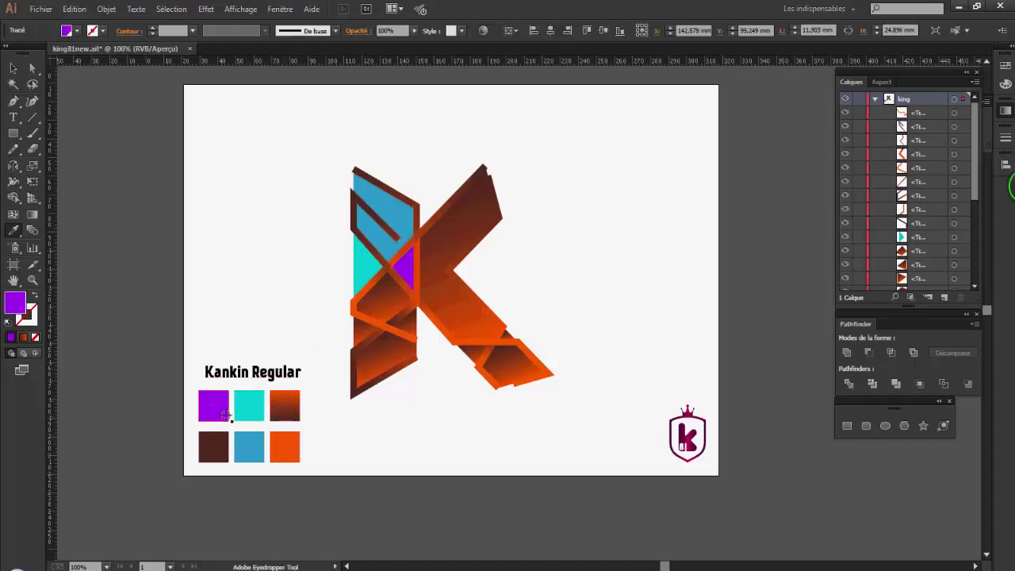
pyautogui.keyDown('ctrl'); pyautogui.click(372, 305); pyautogui.keyUp('ctrl')
pyautogui.click(252, 444)
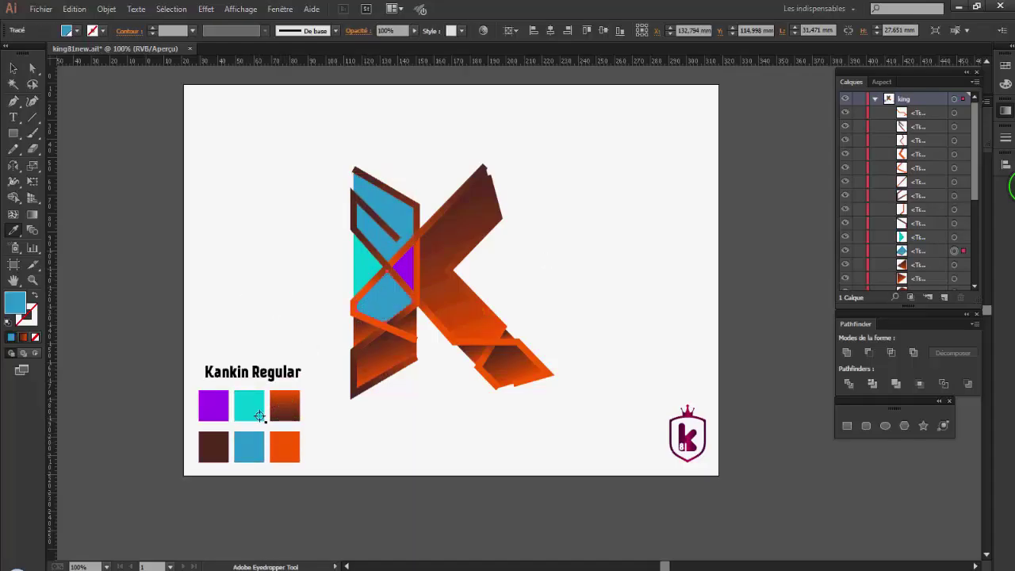
# Step: Fill the lower triangle on the stem's inner edge with the orange swatch colour
pyautogui.hotkey('ctrl', 'shift', 'a')
pyautogui.keyDown('ctrl'); pyautogui.click(413, 331); pyautogui.keyUp('ctrl')
pyautogui.click(285, 446)
pyautogui.hotkey('ctrl', 'shift', 'a')
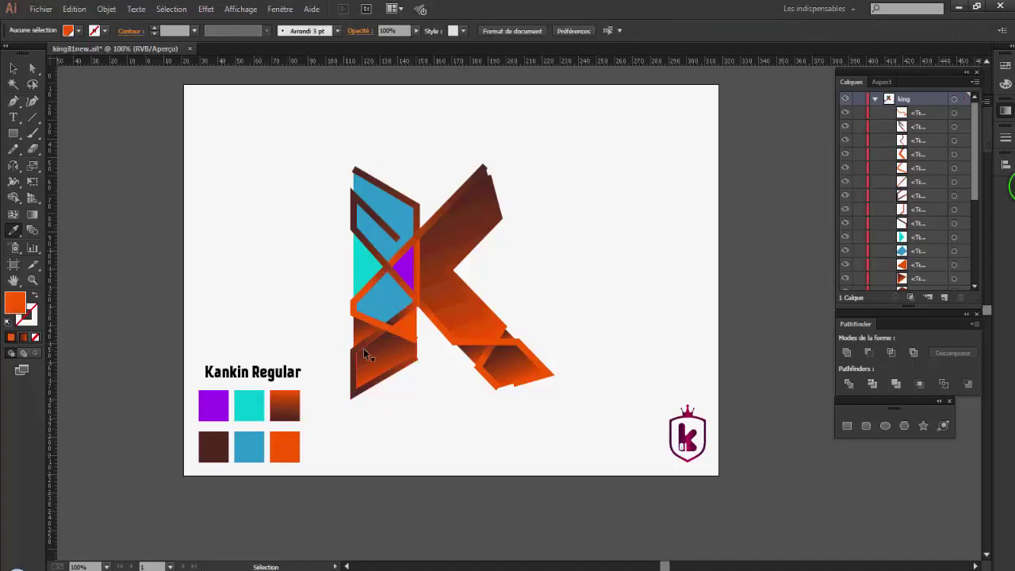
# Step: Try orange and turquoise on the lower triangle at the stem's outer edge and settle on the blue swatch colour
pyautogui.keyDown('ctrl'); pyautogui.click(357, 337); pyautogui.keyUp('ctrl')
pyautogui.click(291, 444)
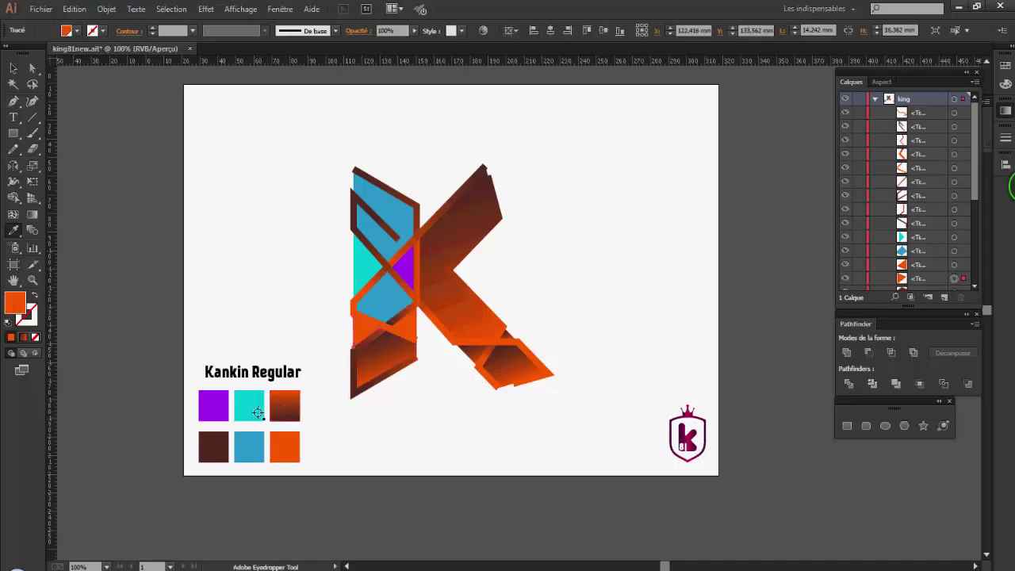
pyautogui.click(257, 412)
pyautogui.click(254, 447)
# Step: Fill the stem's bottom area with purple and the lower triangle on its inner edge with turquoise
pyautogui.keyDown('ctrl'); pyautogui.click(385, 384); pyautogui.keyUp('ctrl')
pyautogui.keyDown('ctrl'); pyautogui.click(384, 363); pyautogui.keyUp('ctrl')
pyautogui.click(222, 415)
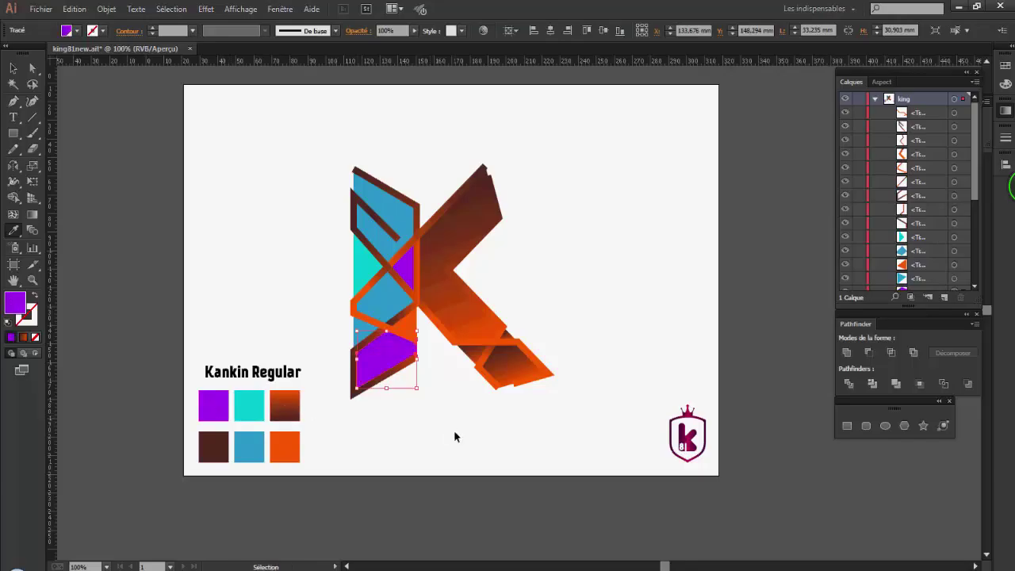
pyautogui.keyDown('ctrl'); pyautogui.click(454, 433); pyautogui.keyUp('ctrl')
pyautogui.keyDown('ctrl'); pyautogui.click(412, 323); pyautogui.keyUp('ctrl')
pyautogui.click(250, 414)
# Step: Fill the large area spanning the arm and upper leg with turquoise and the leg's tip with purple
pyautogui.keyDown('ctrl'); pyautogui.click(439, 393); pyautogui.keyUp('ctrl')
pyautogui.keyDown('ctrl'); pyautogui.click(441, 306); pyautogui.keyUp('ctrl')
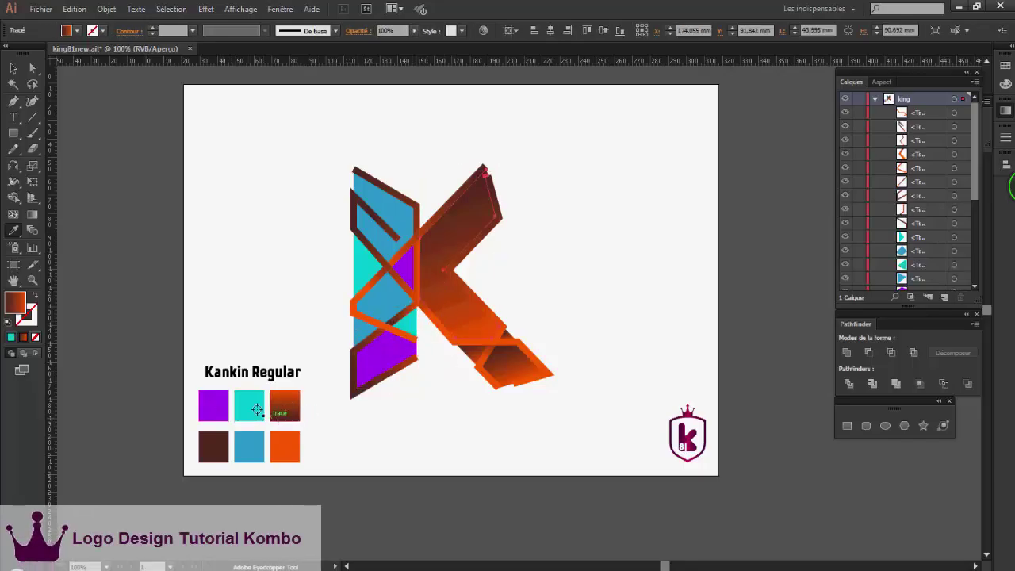
pyautogui.click(258, 410)
pyautogui.keyDown('ctrl'); pyautogui.click(517, 366); pyautogui.keyUp('ctrl')
pyautogui.click(213, 406)
pyautogui.hotkey('ctrl', 'shift', 'a')
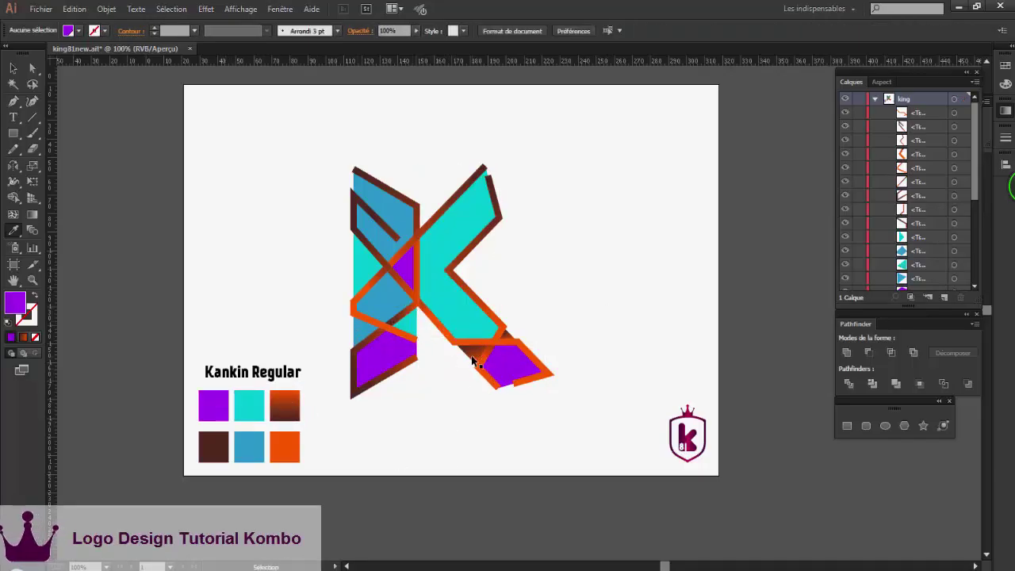
# Step: Fill the two small triangles on either side of the strip crossing in the leg with the blue swatch colour
pyautogui.keyDown('ctrl'); pyautogui.click(472, 359); pyautogui.keyUp('ctrl')
pyautogui.click(252, 445)
pyautogui.keyDown('ctrl'); pyautogui.click(553, 301); pyautogui.keyUp('ctrl')
pyautogui.keyDown('ctrl'); pyautogui.click(508, 335); pyautogui.keyUp('ctrl')
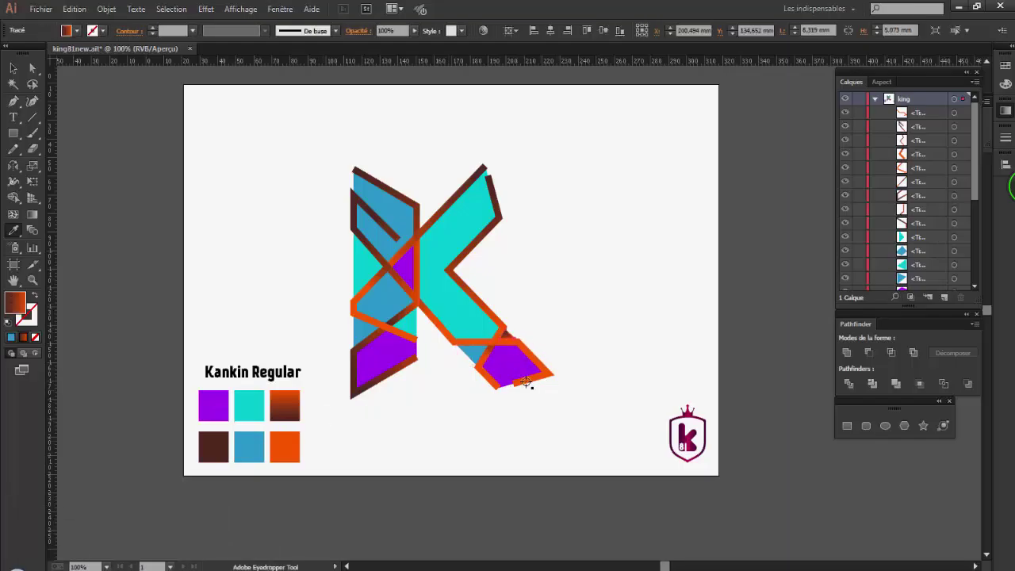
pyautogui.scroll(3, 524, 351)
pyautogui.scroll(-3, 589, 369)
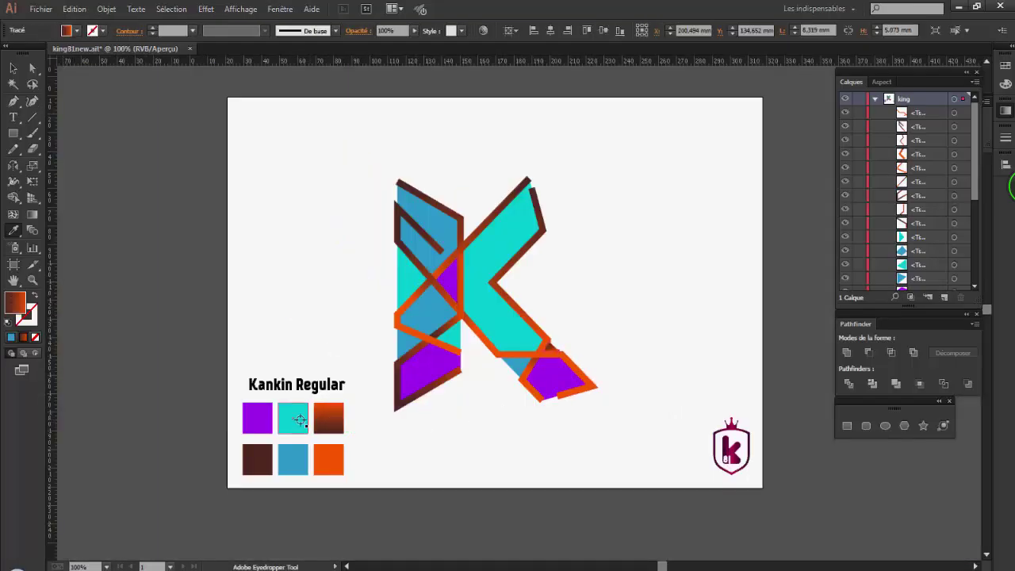
pyautogui.click(300, 421)
pyautogui.click(300, 448)
# Step: Recolour the small purple triangle on the stem's inner edge with the turquoise swatch colour
pyautogui.click(13, 68)
pyautogui.keyDown('ctrl'); pyautogui.click(448, 282); pyautogui.keyUp('ctrl')
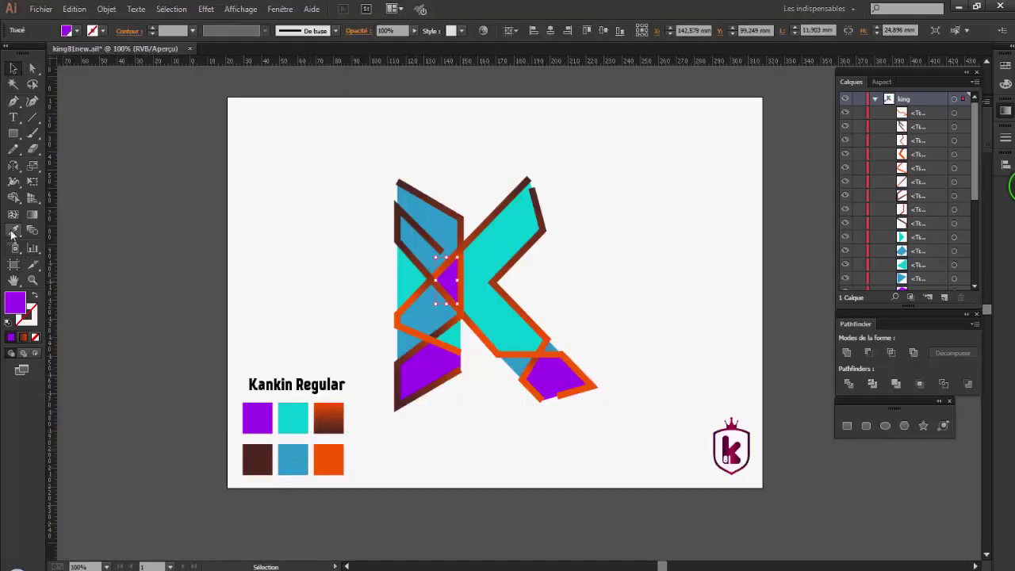
pyautogui.press('i')
pyautogui.click(294, 419)
pyautogui.keyDown('ctrl'); pyautogui.click(623, 319); pyautogui.keyUp('ctrl')
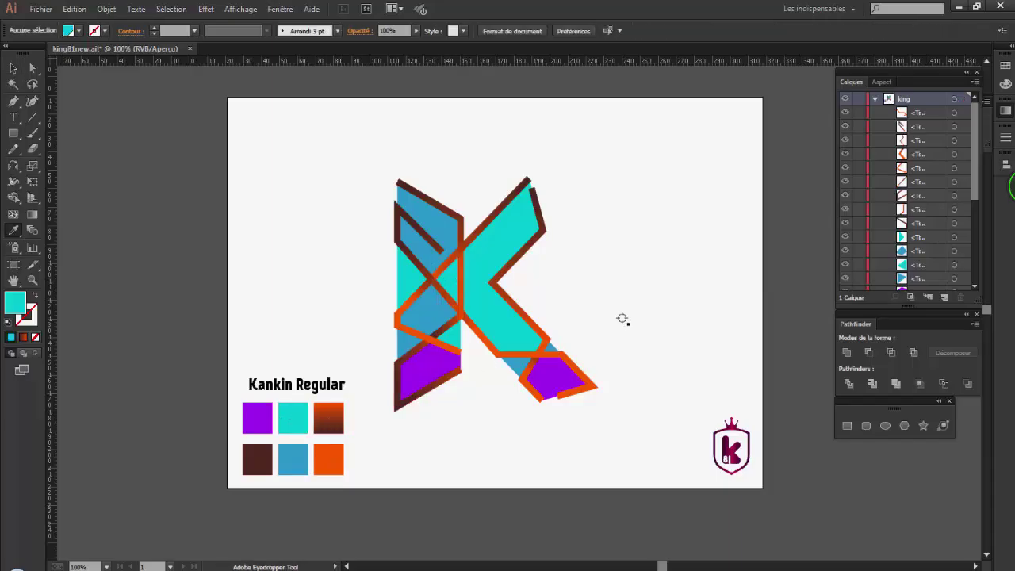
# Step: Add the text "Kombo" in 60 pt Kankin Regular in the open space between the K's arm and leg
pyautogui.scroll(-1, 609, 322)
pyautogui.hscroll(5, 608, 323)
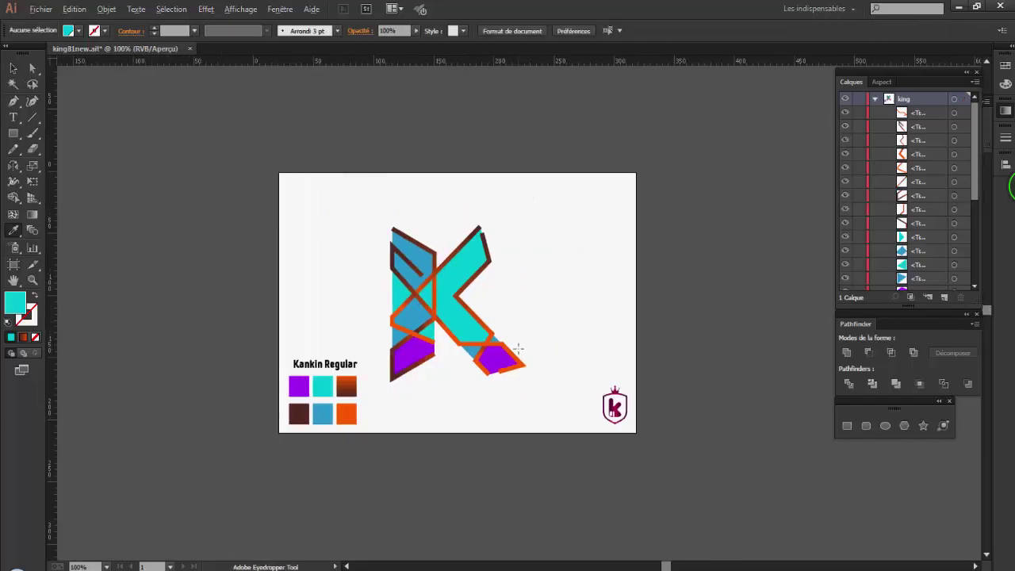
pyautogui.scroll(1, 519, 349)
pyautogui.click(14, 119)
pyautogui.click(492, 279)
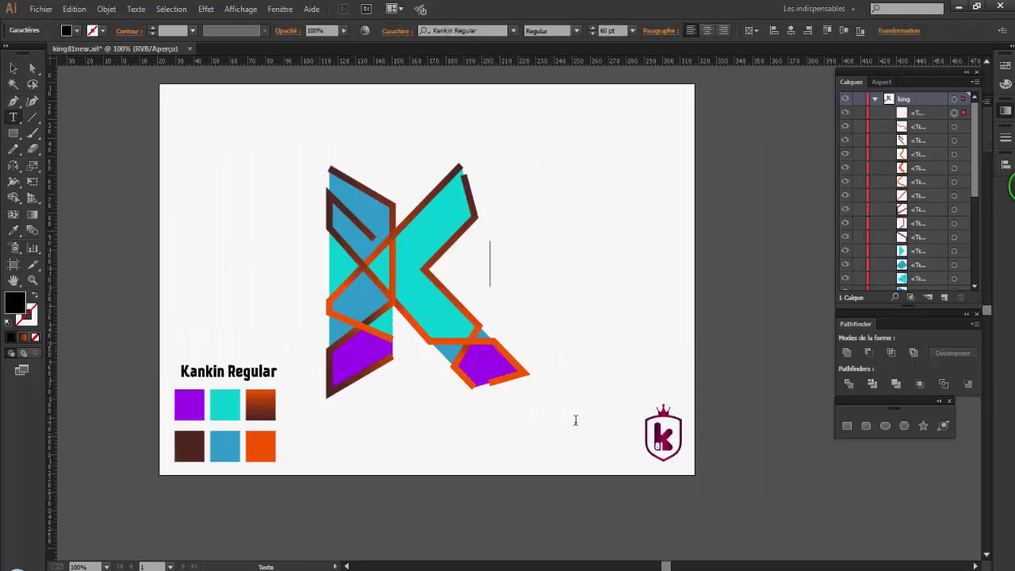
pyautogui.write('Kombo')
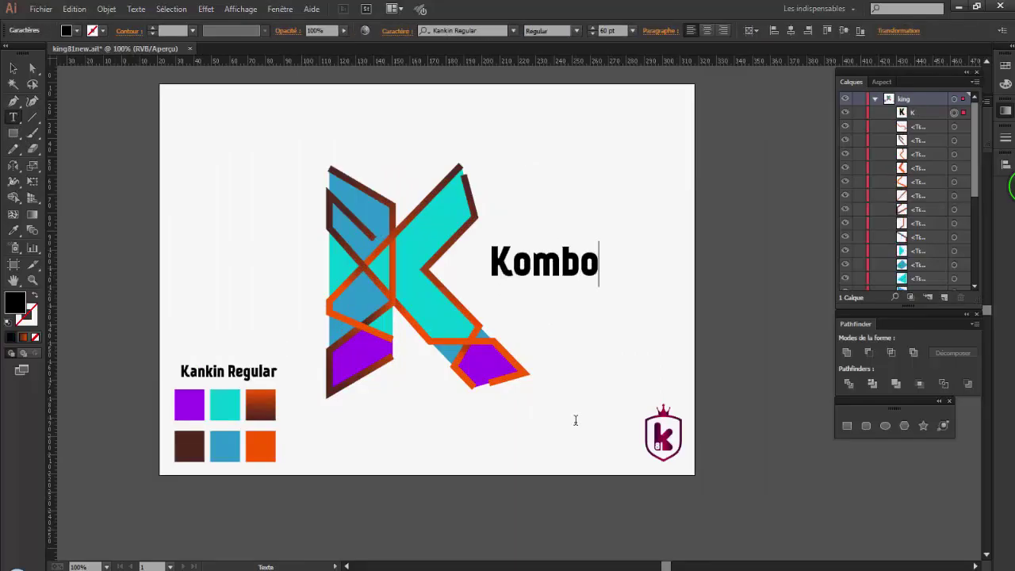
# Step: Move the "Kombo" text closer to the K's inner corner and colour it with the purple swatch
pyautogui.click(15, 70)
pyautogui.moveTo(544, 270); pyautogui.dragTo(529, 281)
pyautogui.press('i')
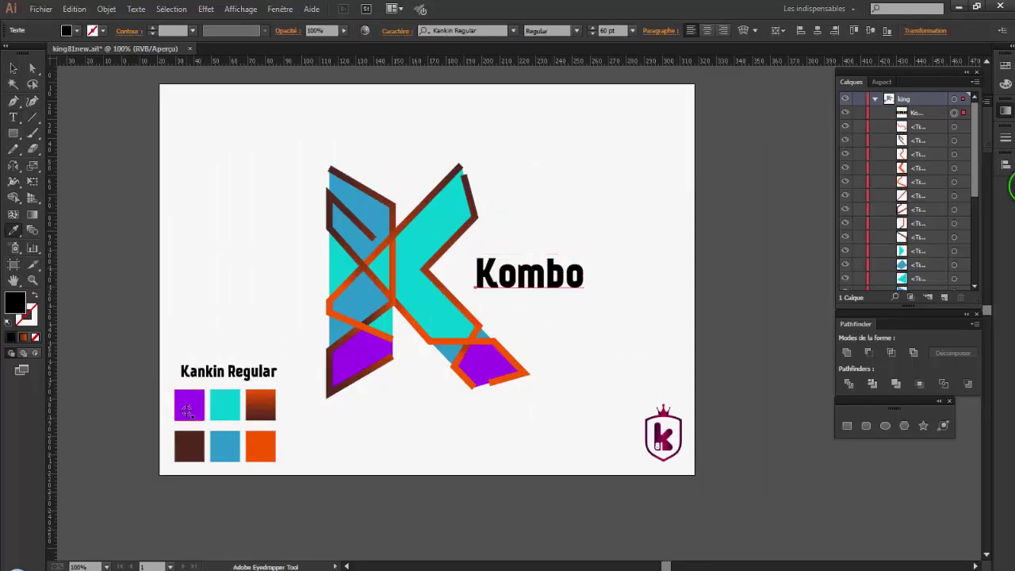
pyautogui.click(191, 409)
pyautogui.click(14, 72)
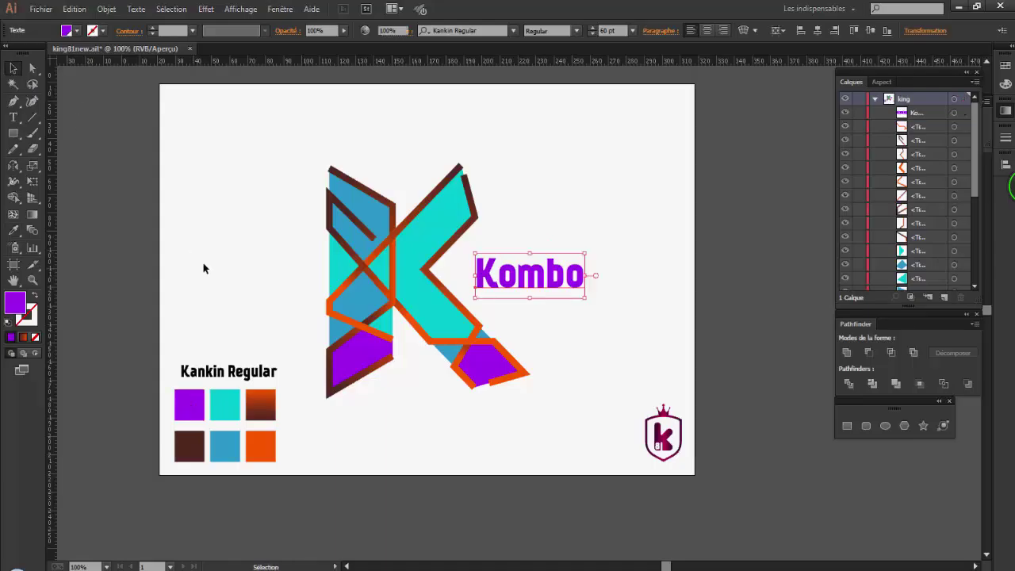
pyautogui.moveTo(547, 286); pyautogui.dragTo(531, 283)
# Step: Recolour the leg's tip with the dark brown swatch colour
pyautogui.click(484, 363)
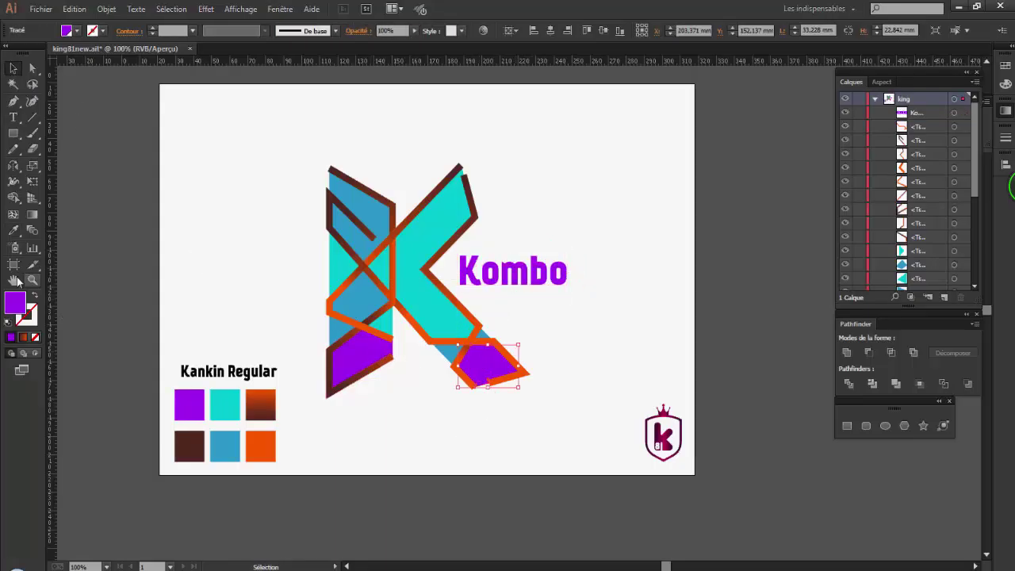
pyautogui.press('i')
pyautogui.click(189, 446)
pyautogui.press('v')
pyautogui.click(523, 220)
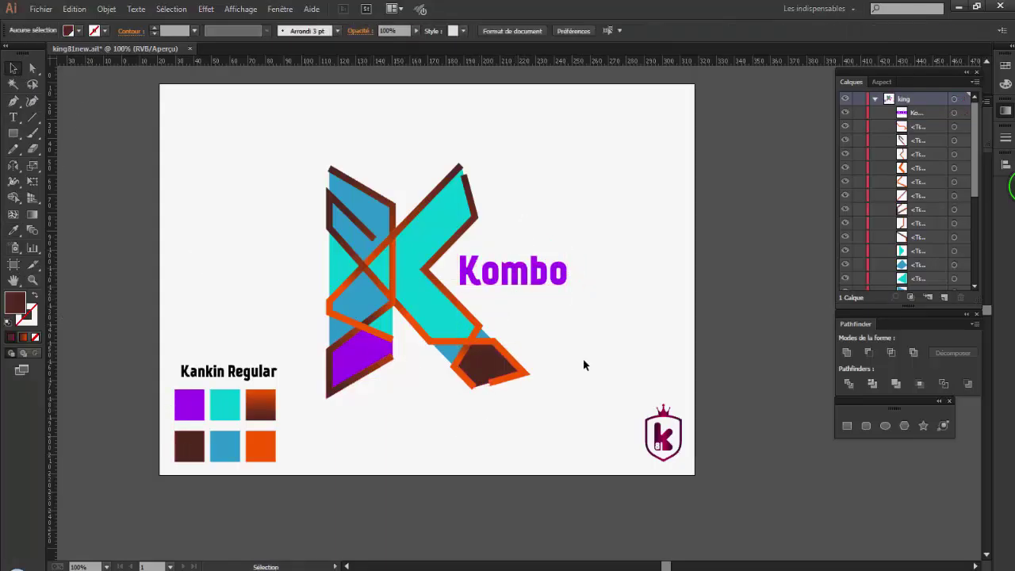
# Step: Centre the "Kombo" text on the artboard and move it sideways back beside the K's inner corner
pyautogui.click(525, 283)
pyautogui.click(869, 30)
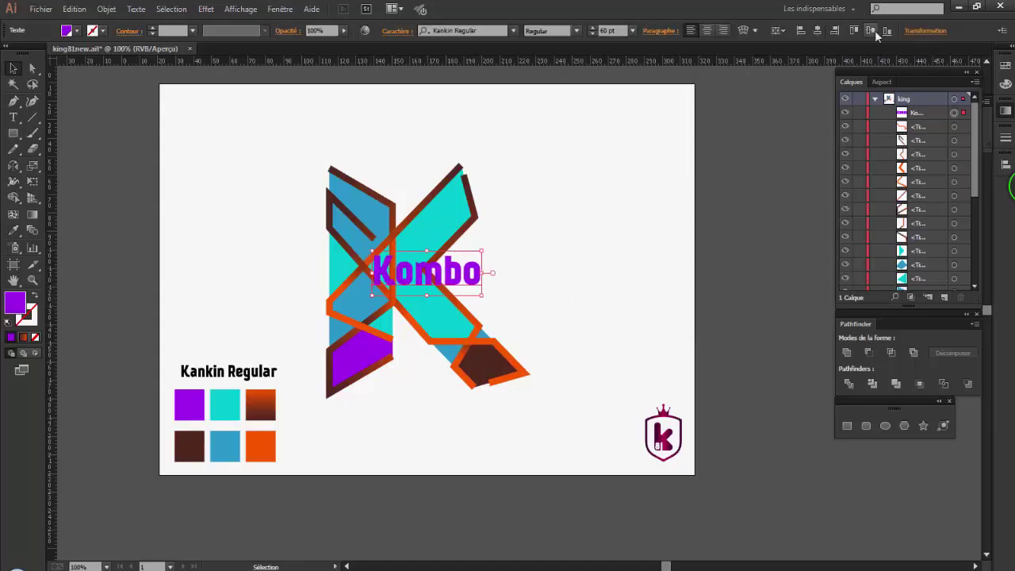
pyautogui.moveTo(481, 283); pyautogui.dragTo(564, 290)
pyautogui.click(601, 235)
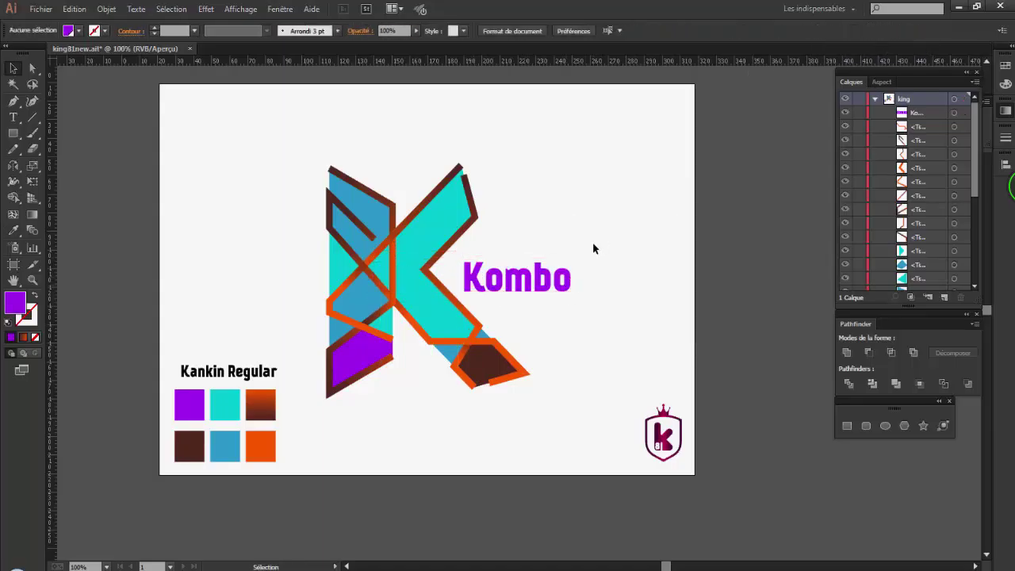
pyautogui.scroll(2, 587, 263)
pyautogui.hscroll(-1, 588, 265)
pyautogui.scroll(-1, 587, 270)
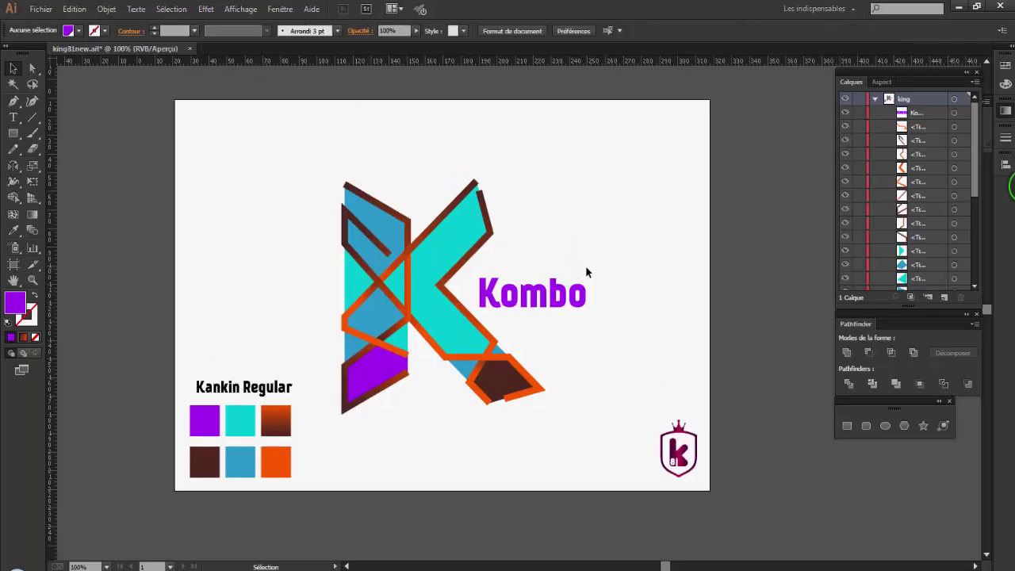